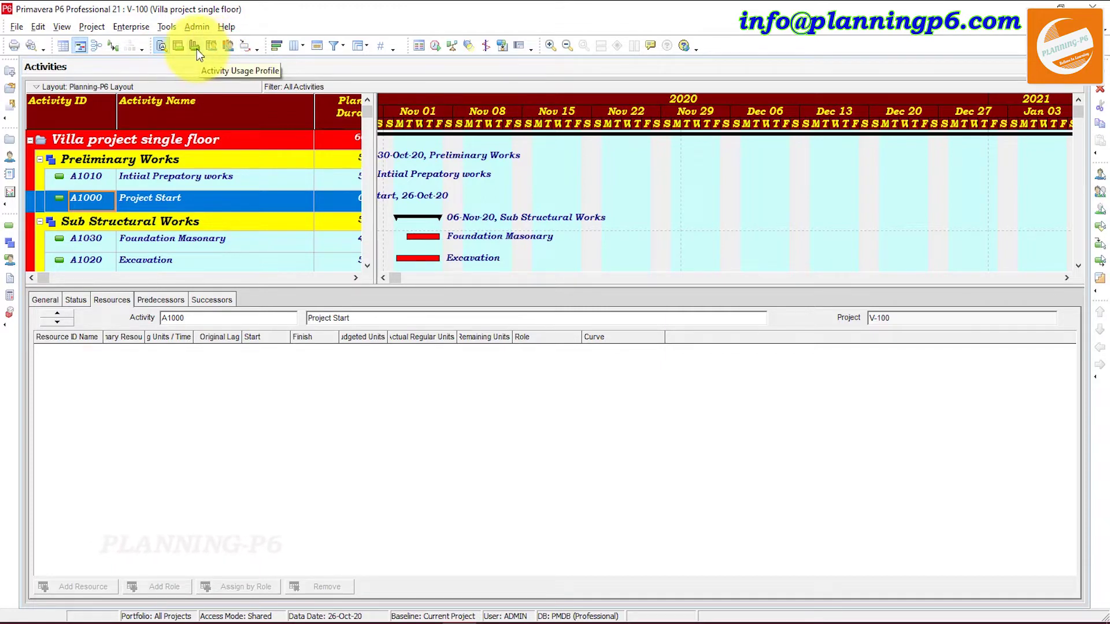
# Display the Activity Usage Profile cost chart under the Gantt and drag its legend top-right
pyautogui.click(195, 46)
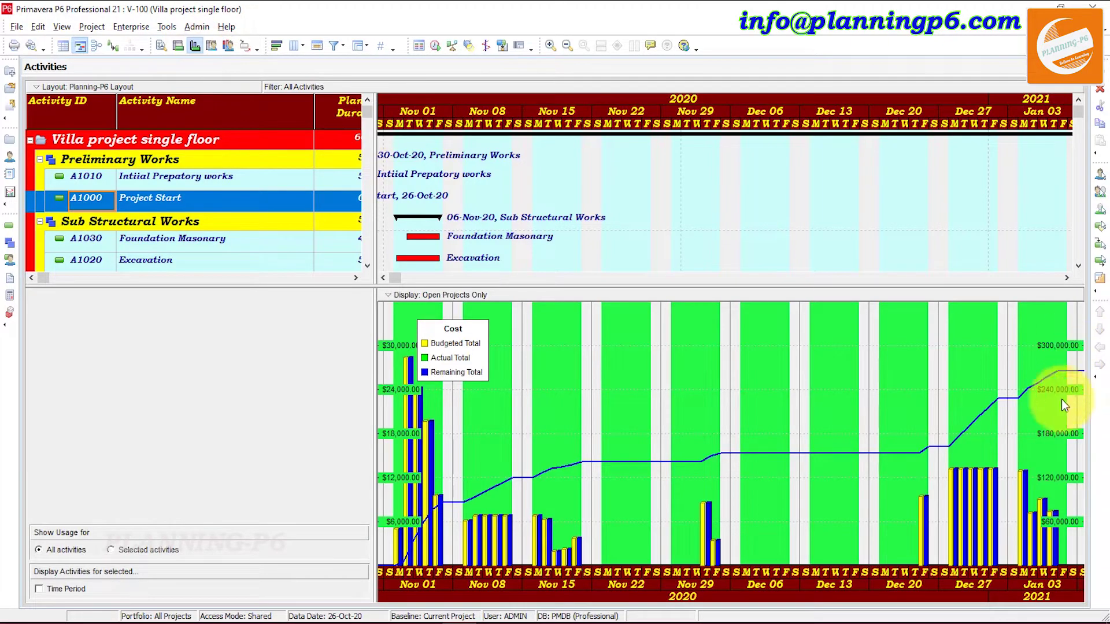
pyautogui.moveTo(463, 358); pyautogui.dragTo(988, 328)
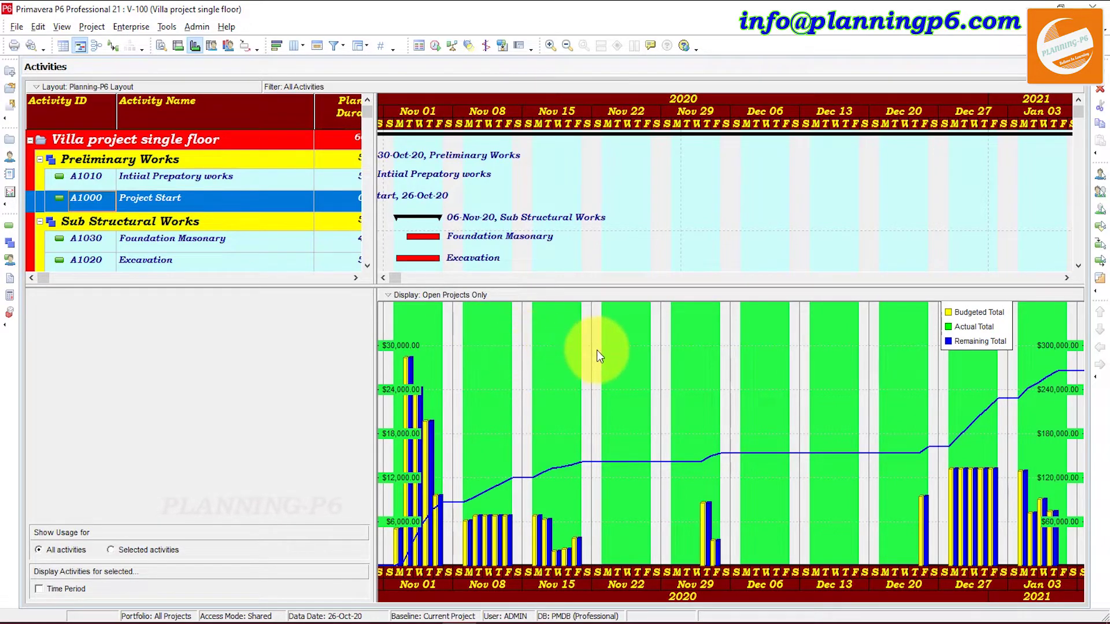
# Set the usage profile's horizontal gridline colour to red in the Graph options
pyautogui.rightClick(529, 344)
pyautogui.click(552, 362)
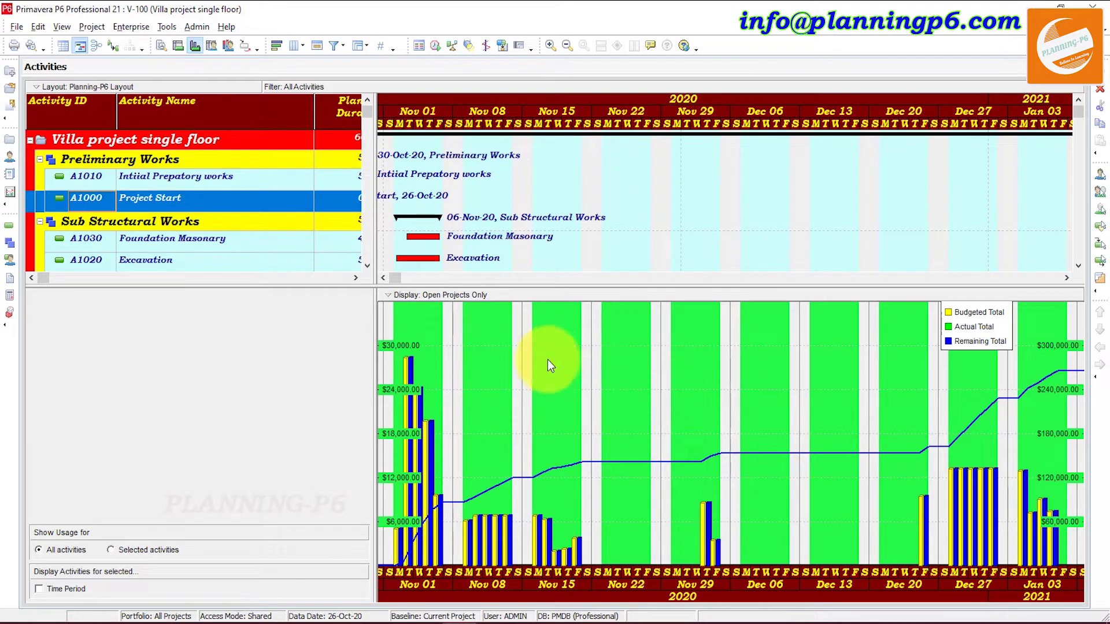
pyautogui.click(467, 178)
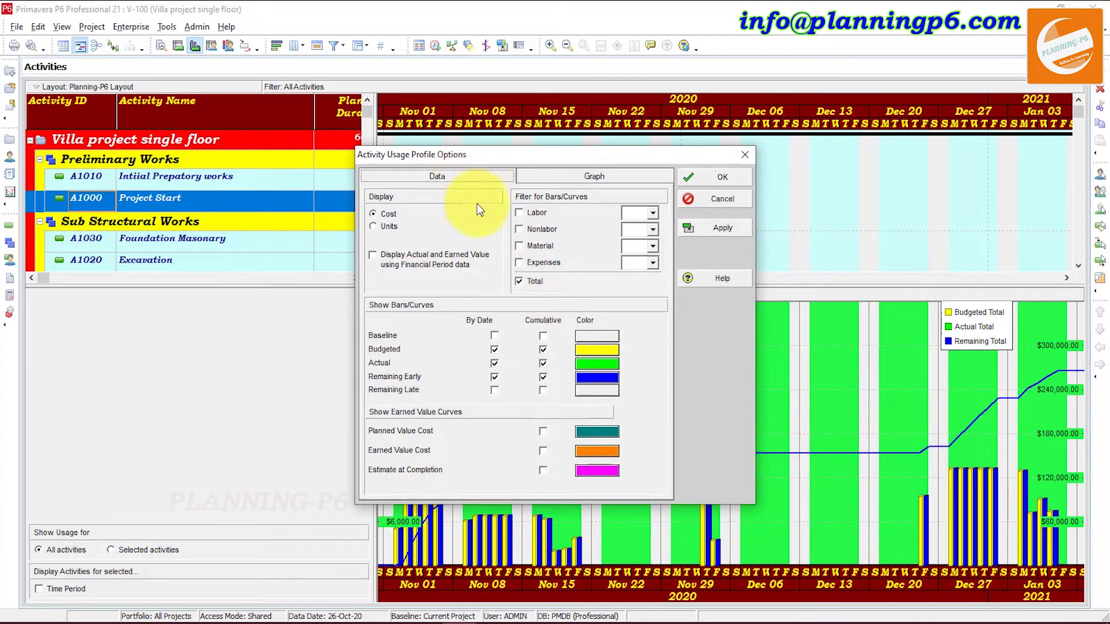
pyautogui.click(585, 181)
pyautogui.click(501, 285)
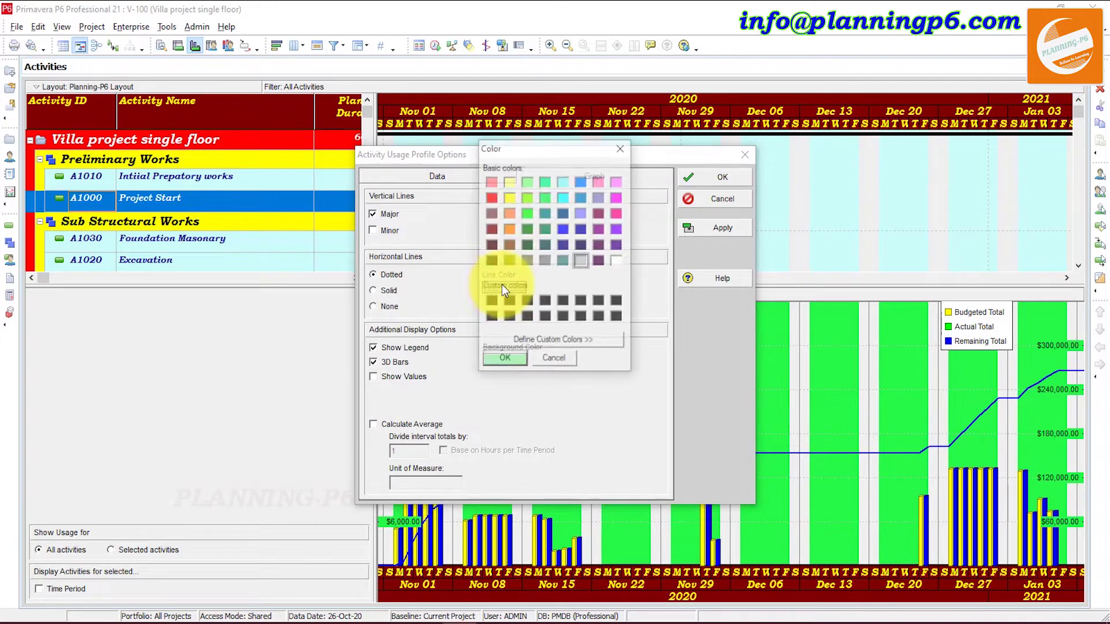
pyautogui.click(490, 197)
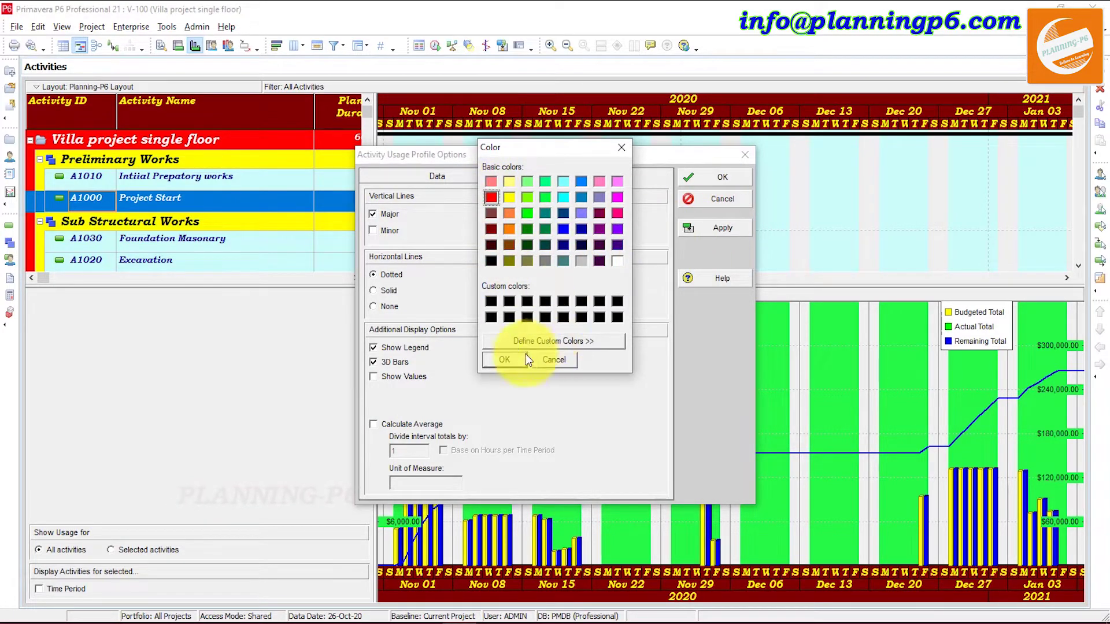
pyautogui.click(523, 357)
pyautogui.click(713, 221)
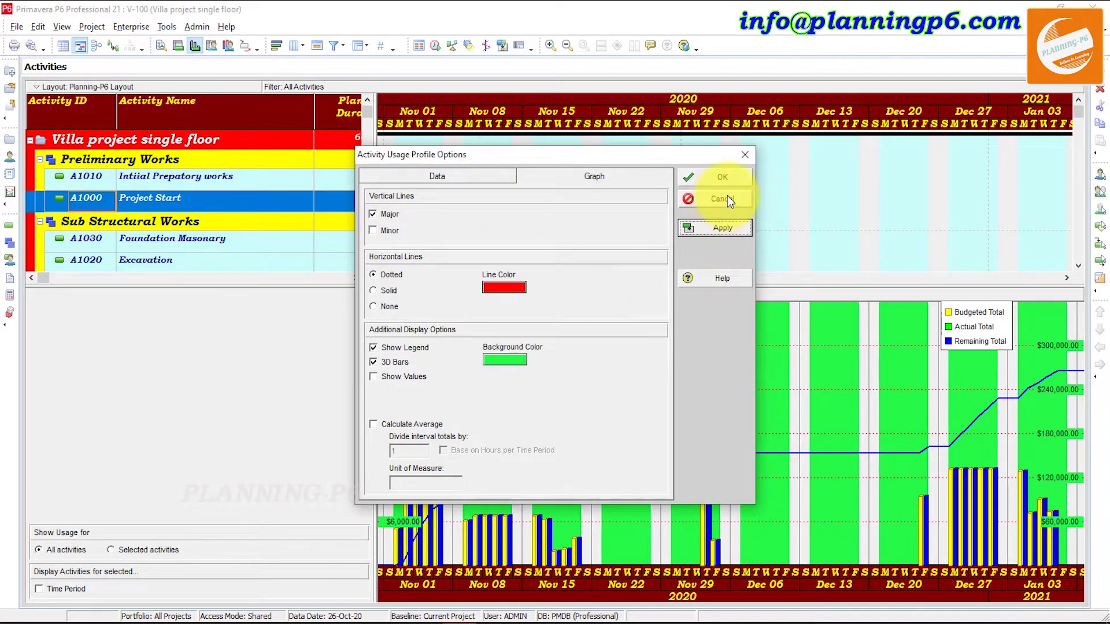
pyautogui.click(722, 178)
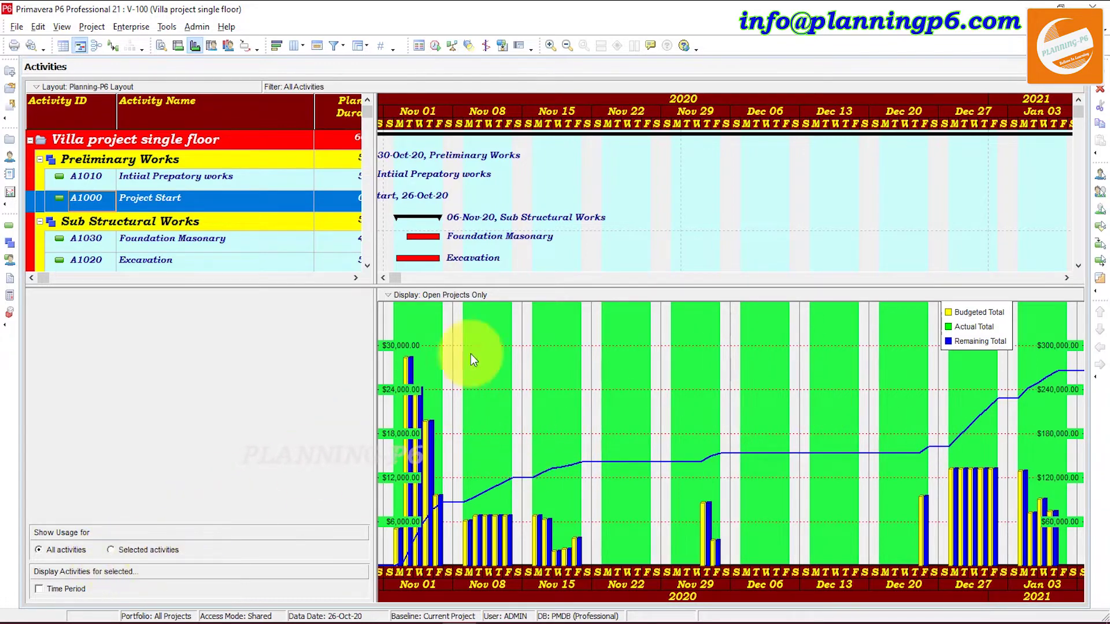
# Change the timescale date interval to Month/Week and bring late October 2020 into view
pyautogui.rightClick(562, 351)
pyautogui.click(593, 362)
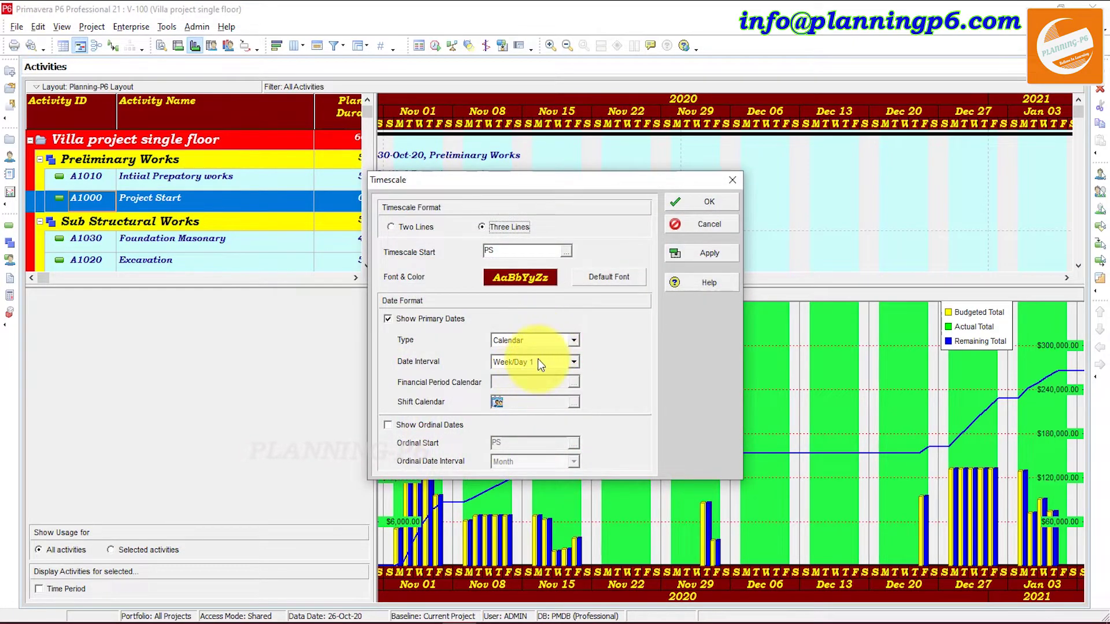
pyautogui.click(522, 363)
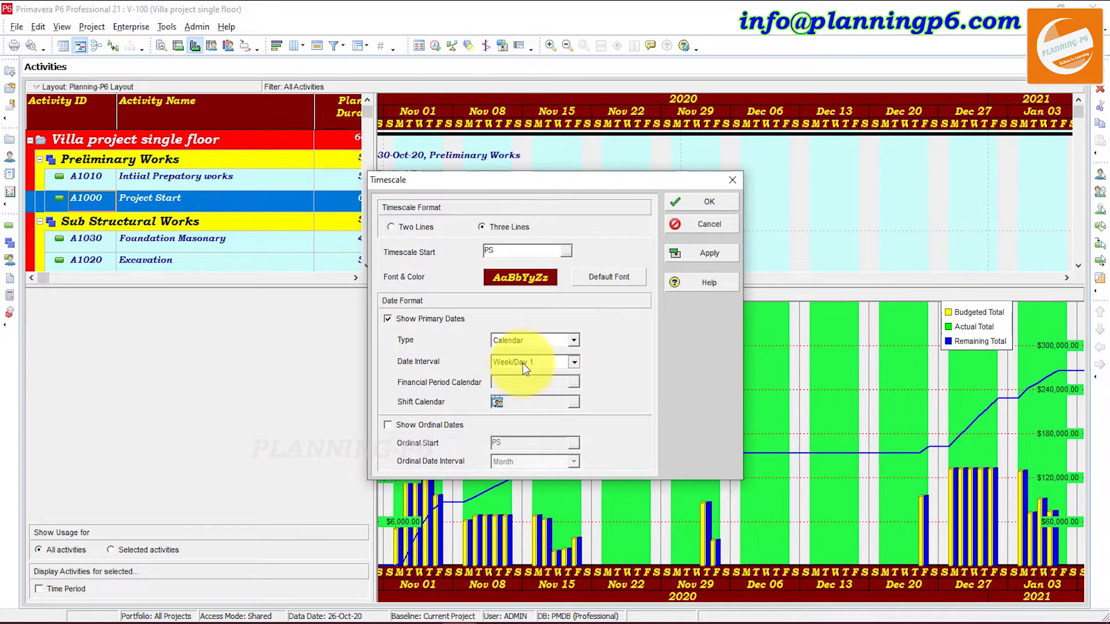
pyautogui.scroll(2, 526, 390)
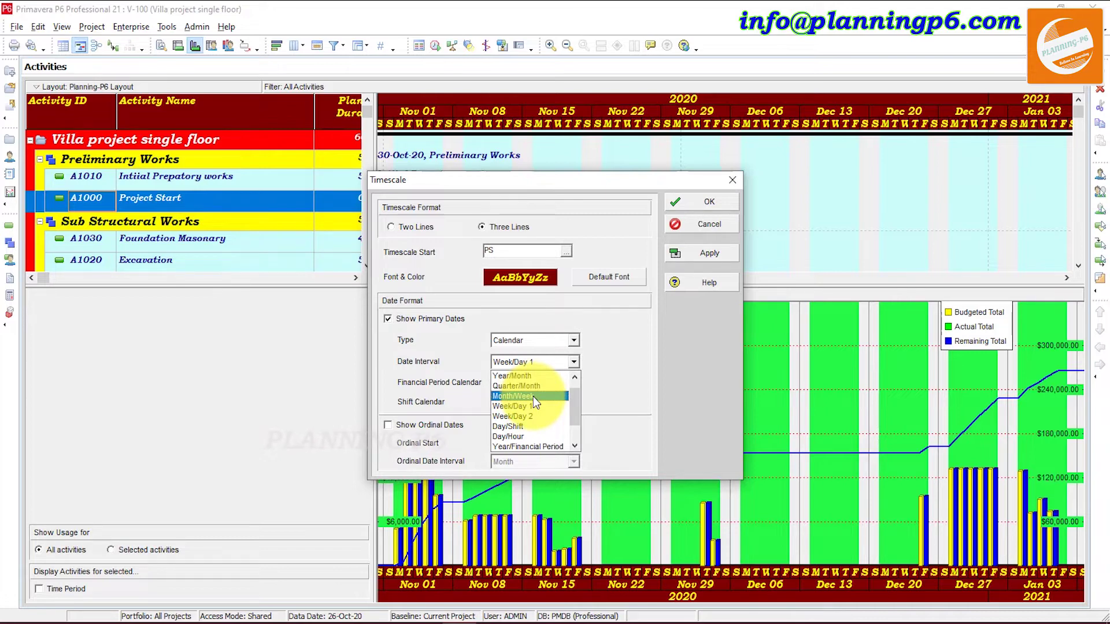
pyautogui.click(533, 396)
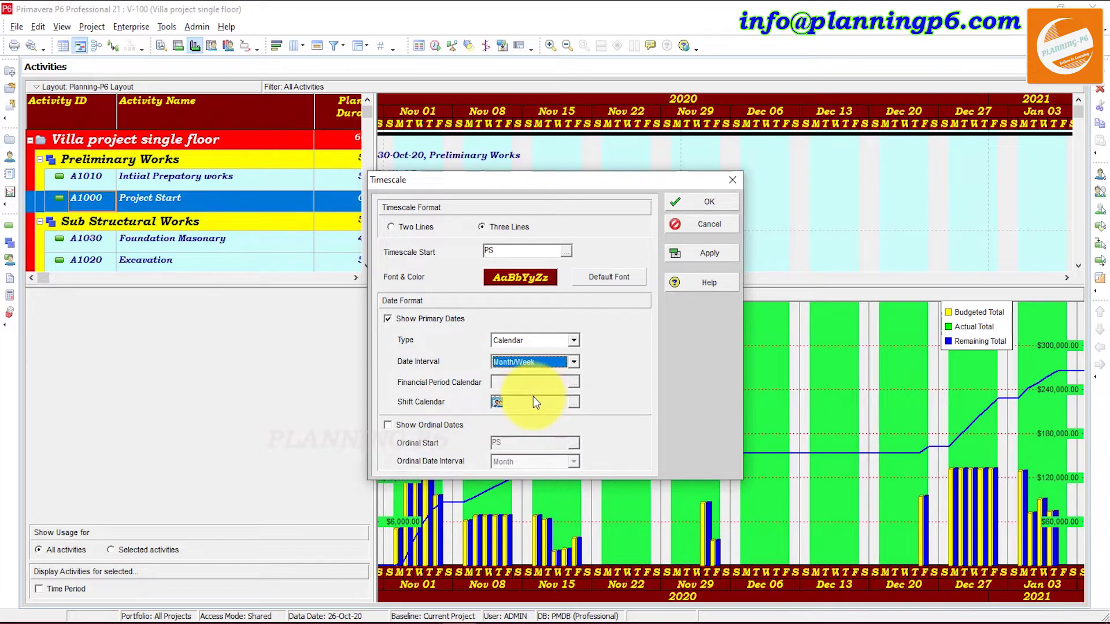
pyautogui.click(714, 253)
pyautogui.click(710, 204)
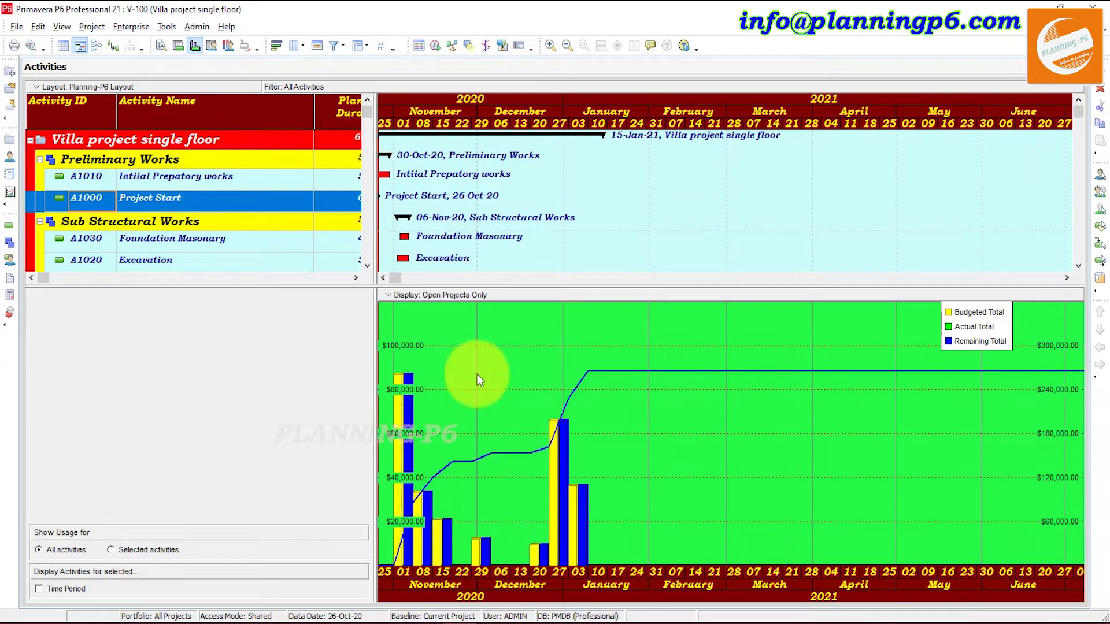
pyautogui.click(382, 278)
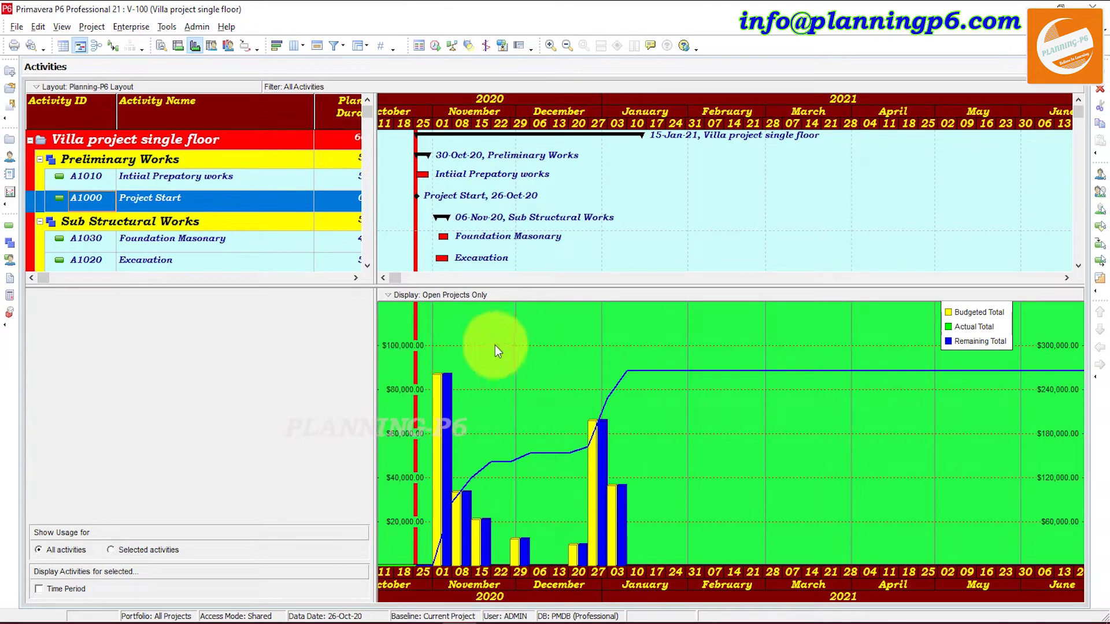
# Switch the usage profile data from cost to Labor units
pyautogui.rightClick(551, 304)
pyautogui.click(591, 328)
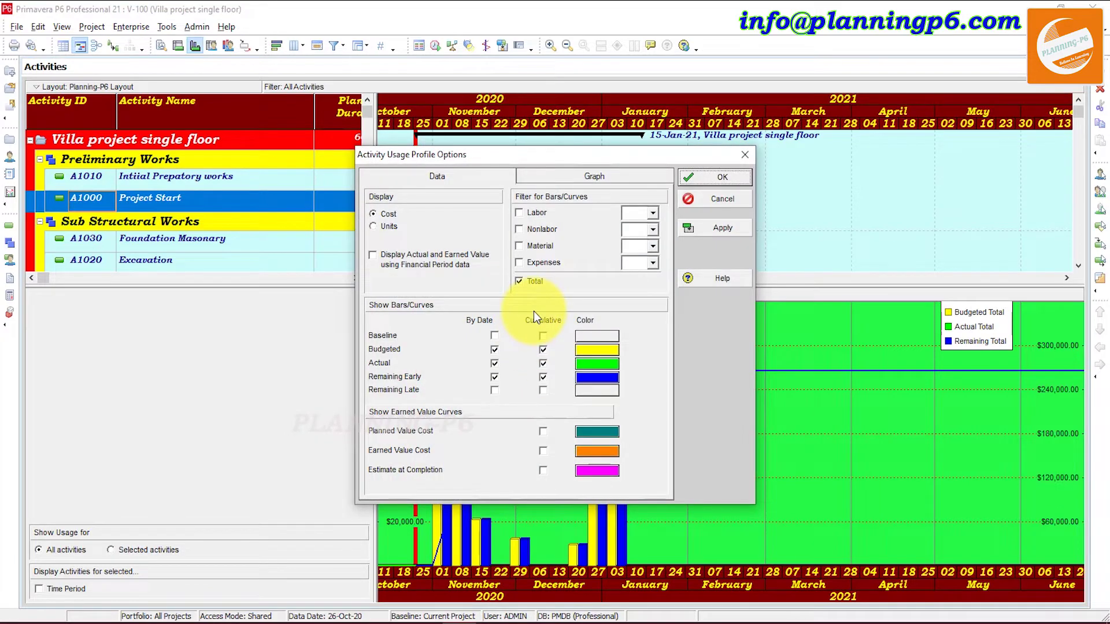
pyautogui.click(385, 227)
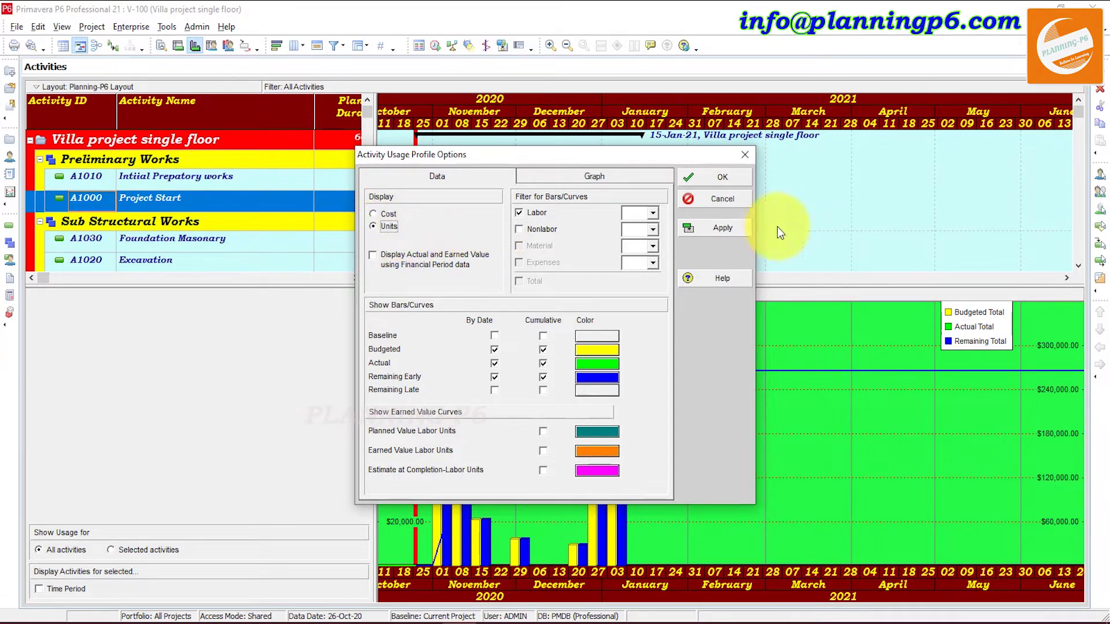
pyautogui.click(727, 227)
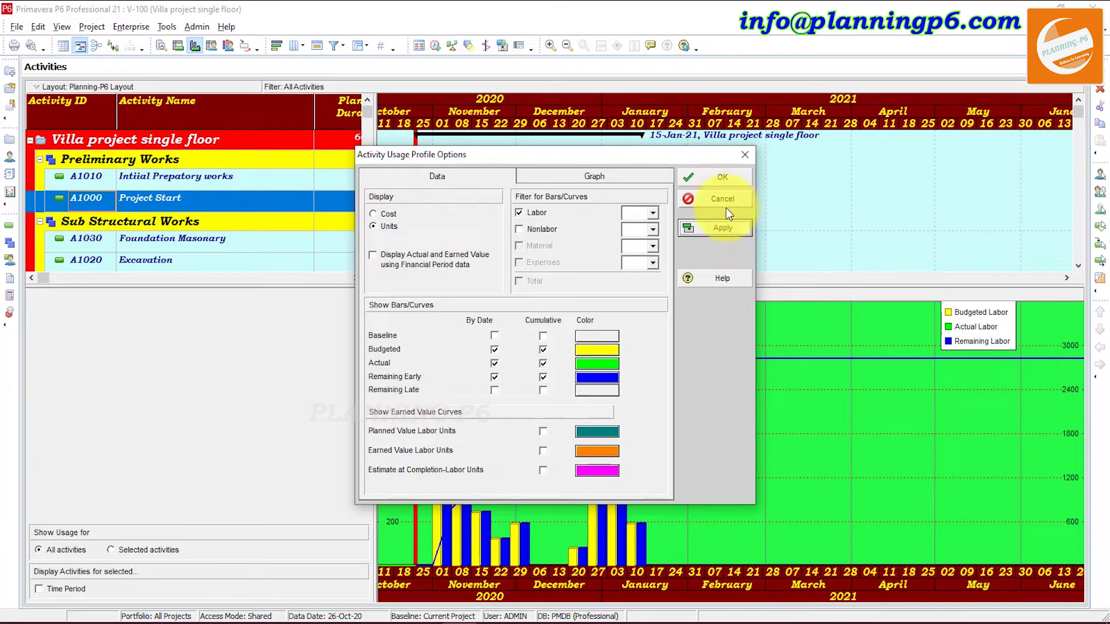
pyautogui.click(721, 176)
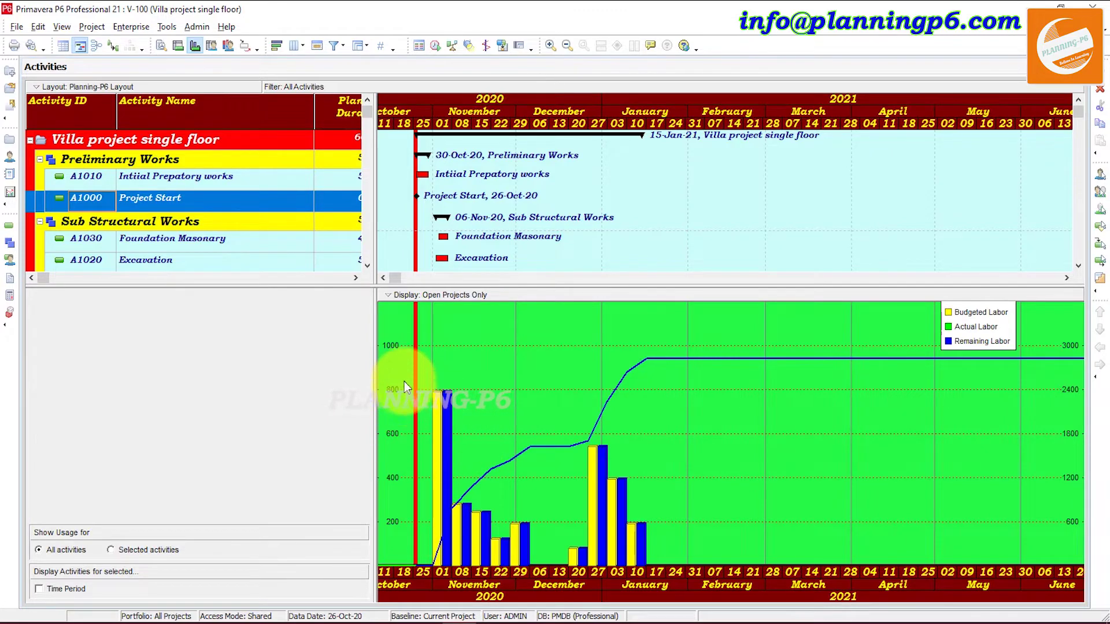
# Set the timescale date interval back to Week/Day 1
pyautogui.rightClick(484, 362)
pyautogui.click(530, 387)
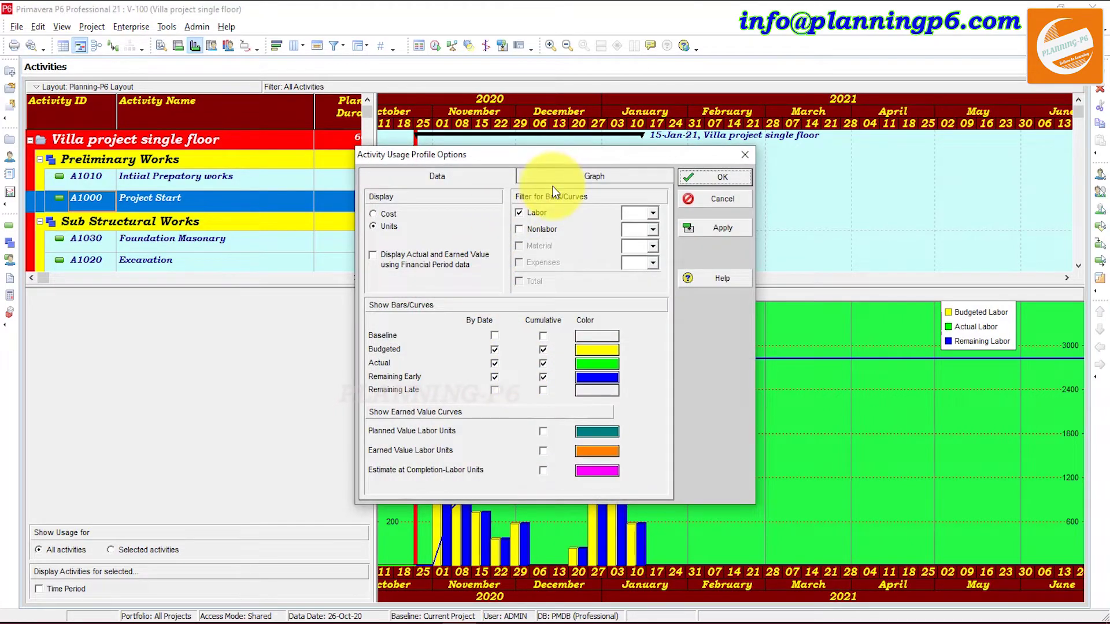
pyautogui.click(742, 156)
pyautogui.rightClick(530, 362)
pyautogui.click(579, 372)
pyautogui.click(550, 361)
pyautogui.click(535, 386)
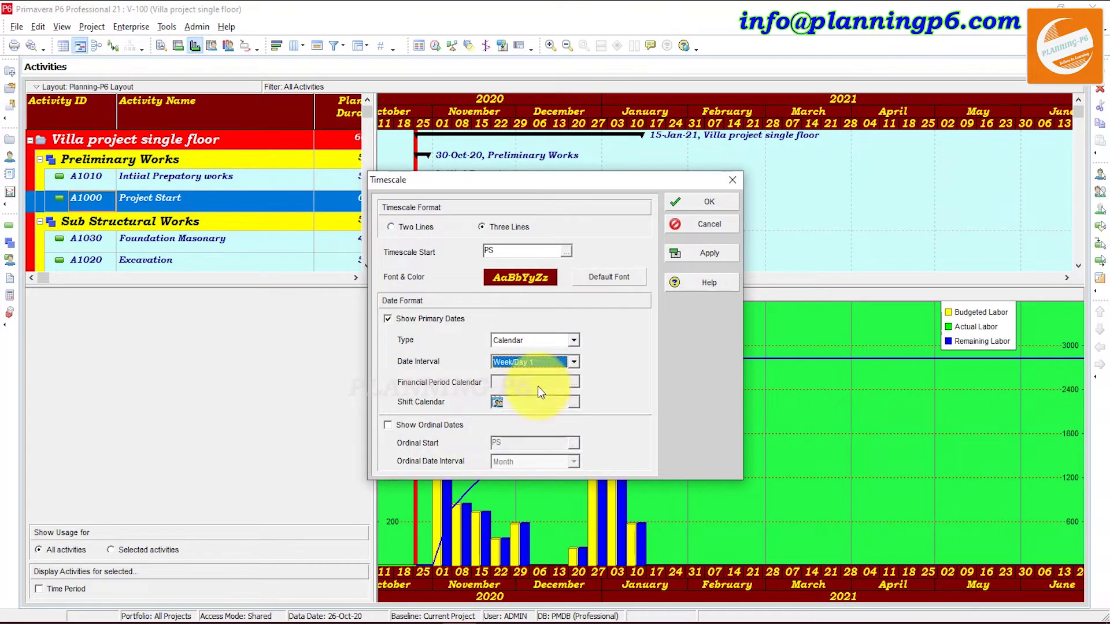
pyautogui.click(693, 254)
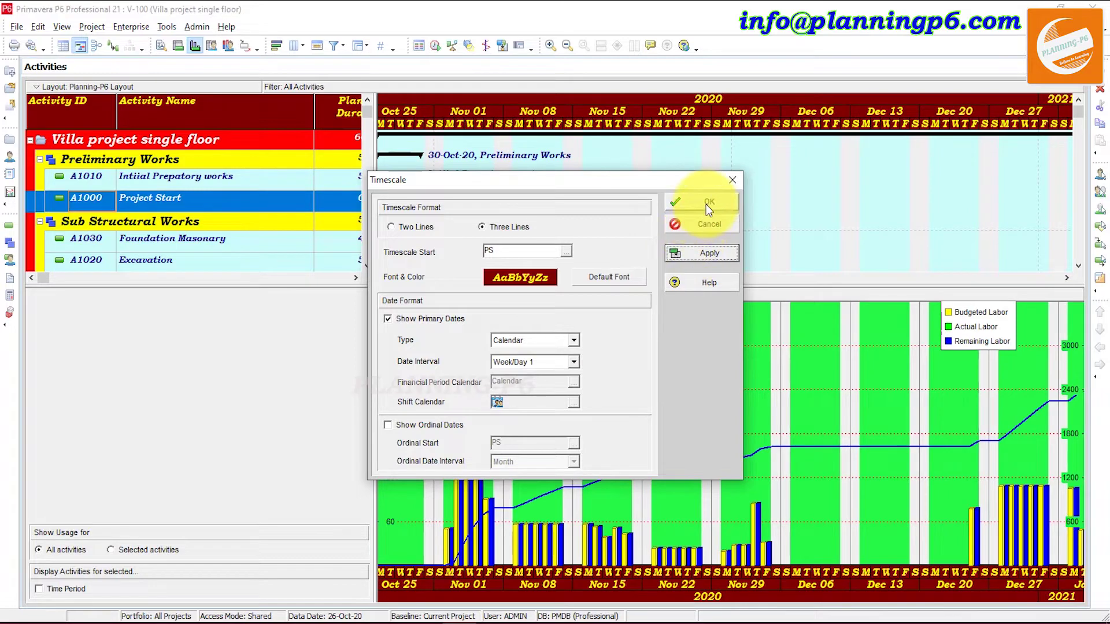
pyautogui.click(705, 202)
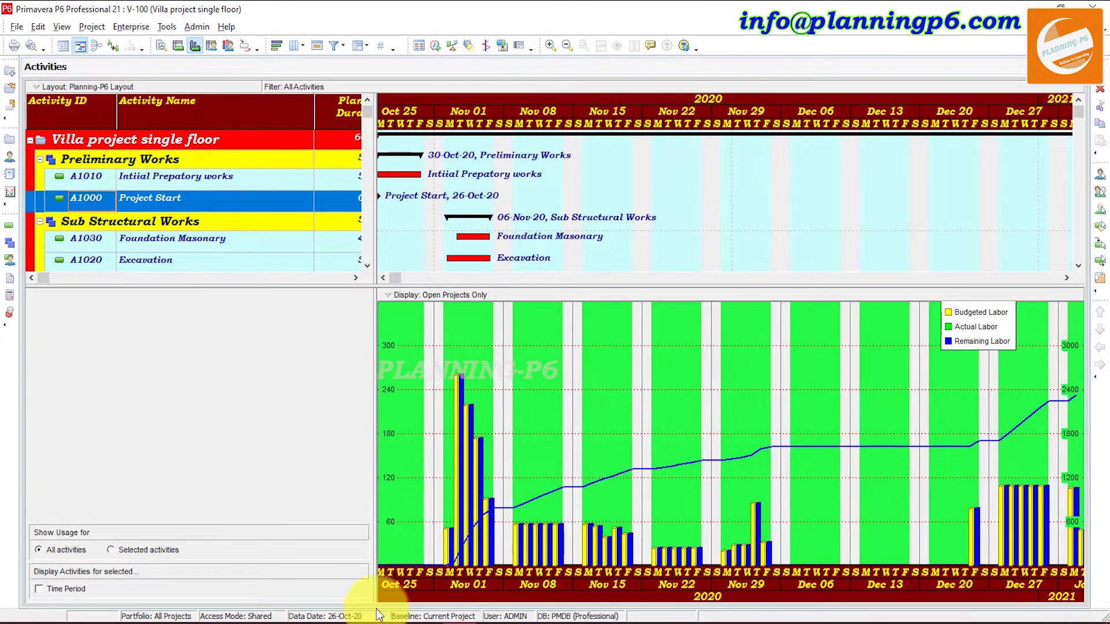
# Briefly profile only A1030, then chart all activities and filter the list to a day in week of Nov 01
pyautogui.click(148, 552)
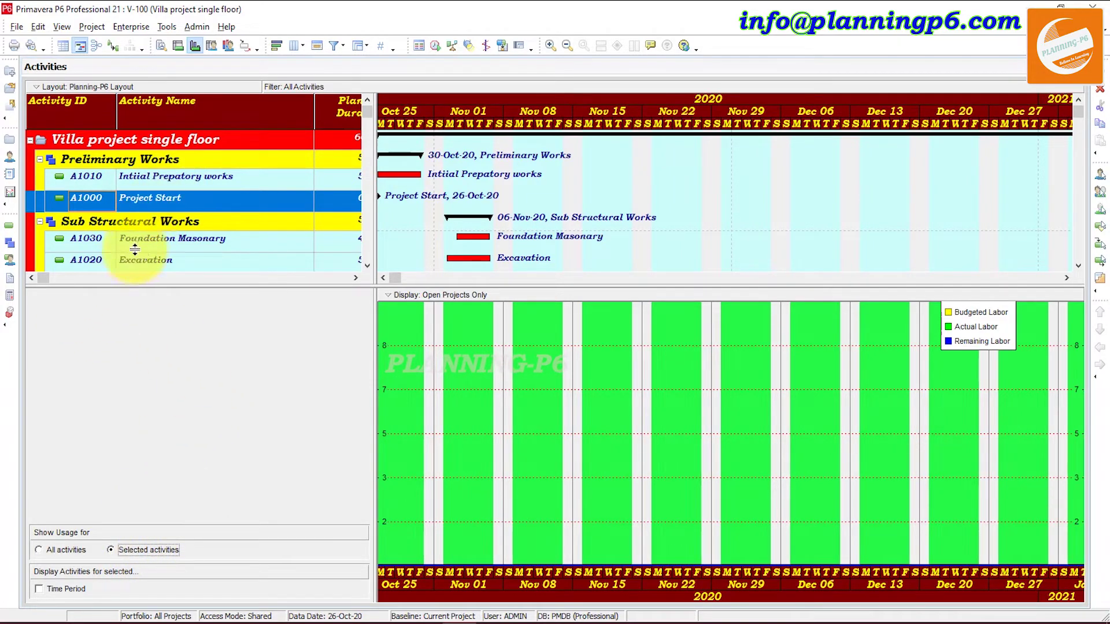
pyautogui.click(171, 242)
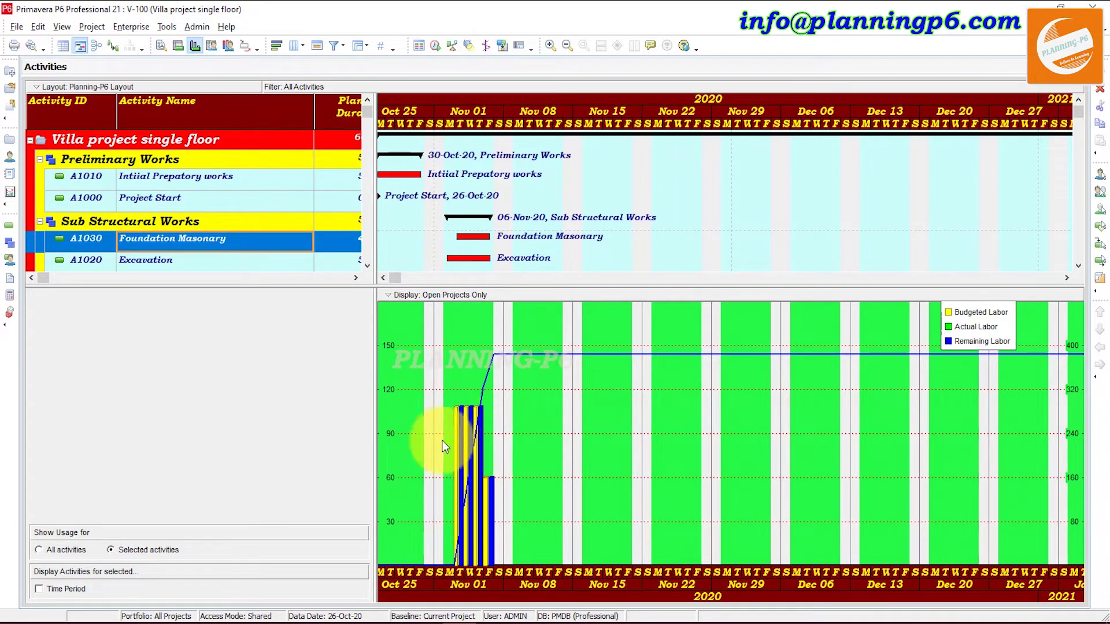
pyautogui.click(38, 550)
pyautogui.click(63, 589)
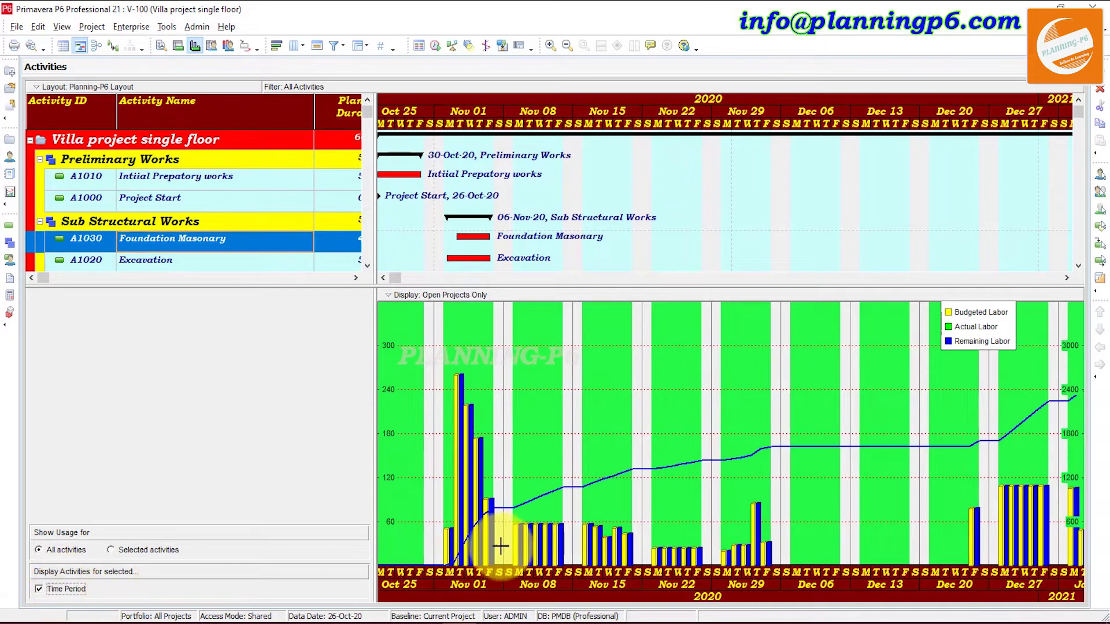
pyautogui.click(481, 574)
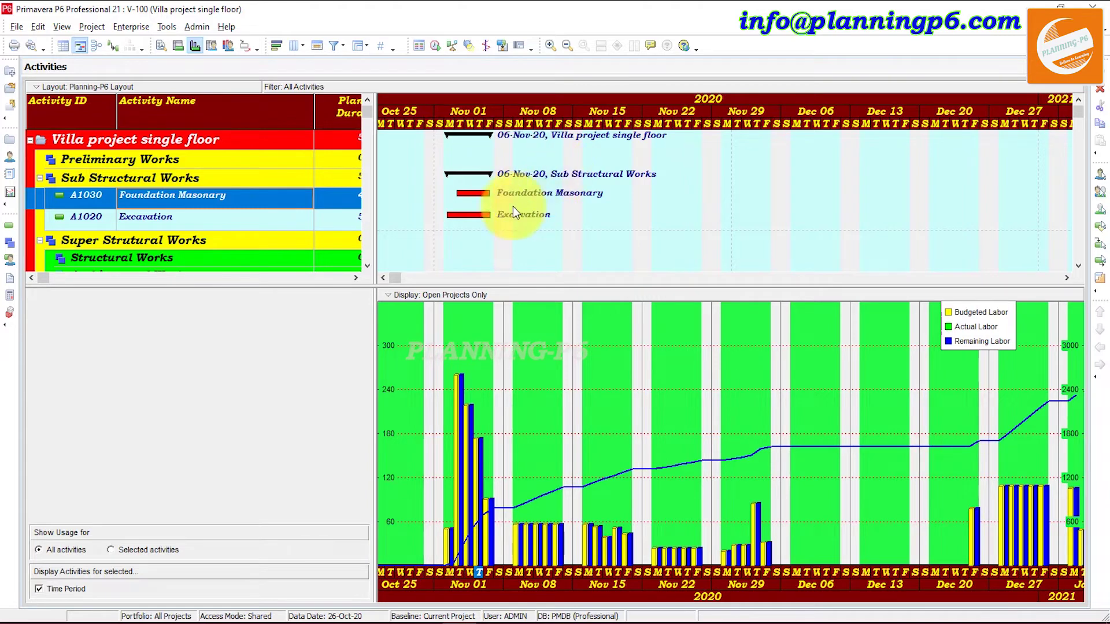
# Inspect the labor unit totals for Thu Nov 05 and Mon Nov 16
pyautogui.doubleClick(481, 574)
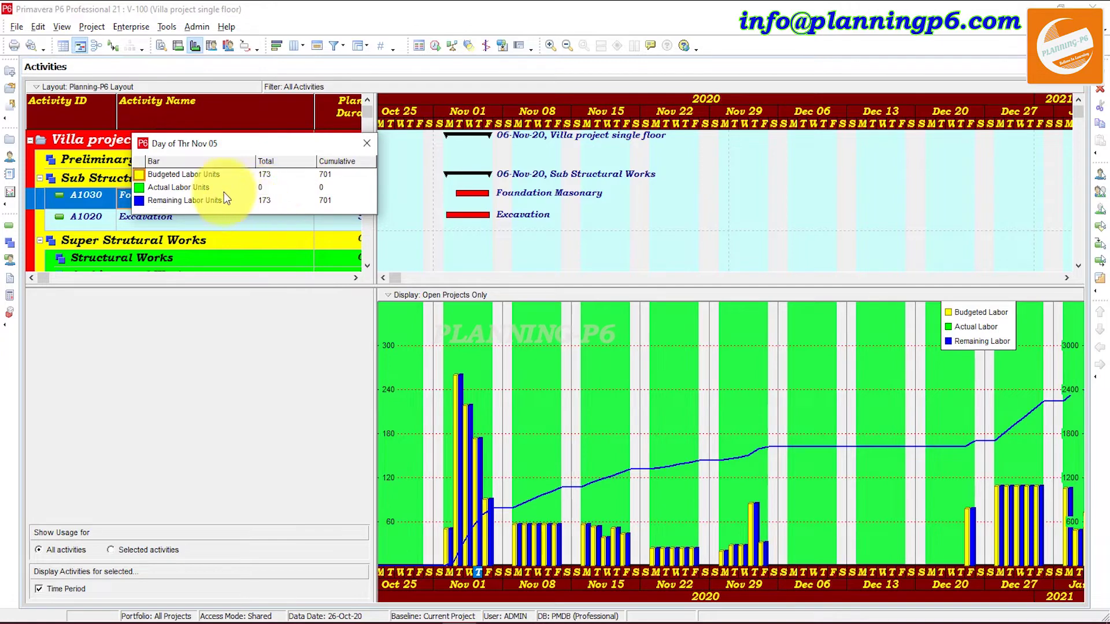
pyautogui.click(369, 144)
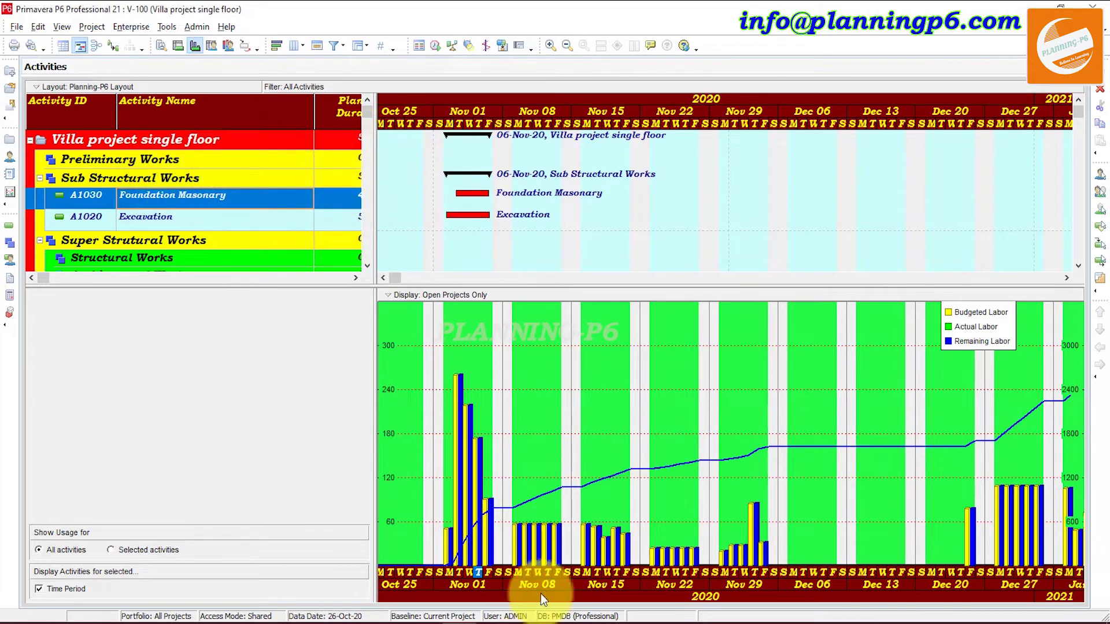
pyautogui.doubleClick(586, 573)
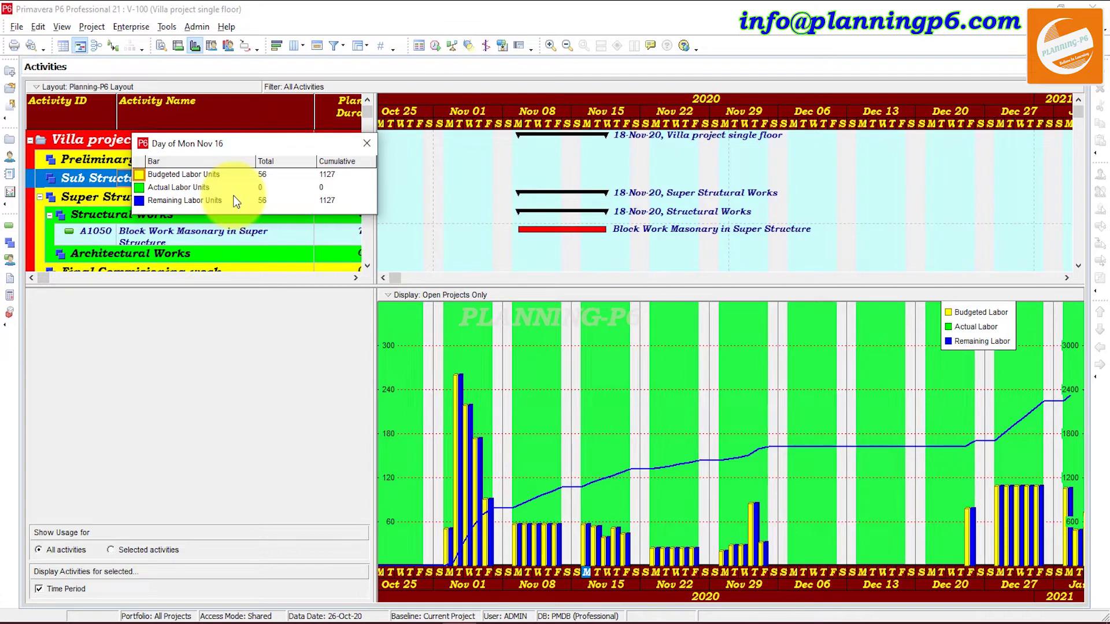
pyautogui.click(367, 144)
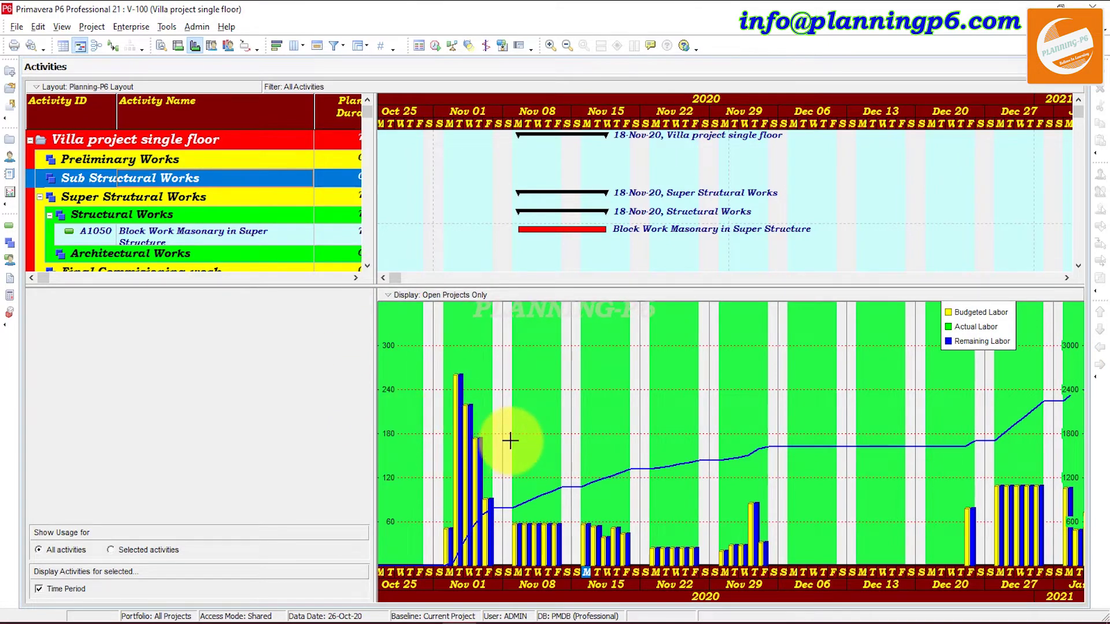
# Add Baseline By Date labor bars and widen the timescale until day names show
pyautogui.rightClick(529, 383)
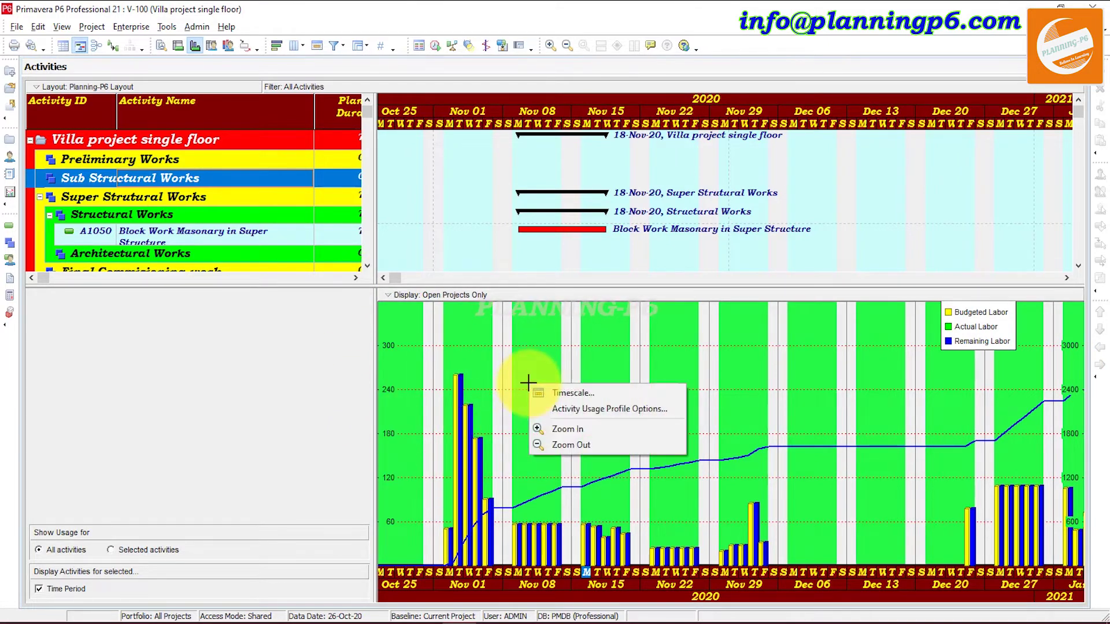
pyautogui.click(554, 405)
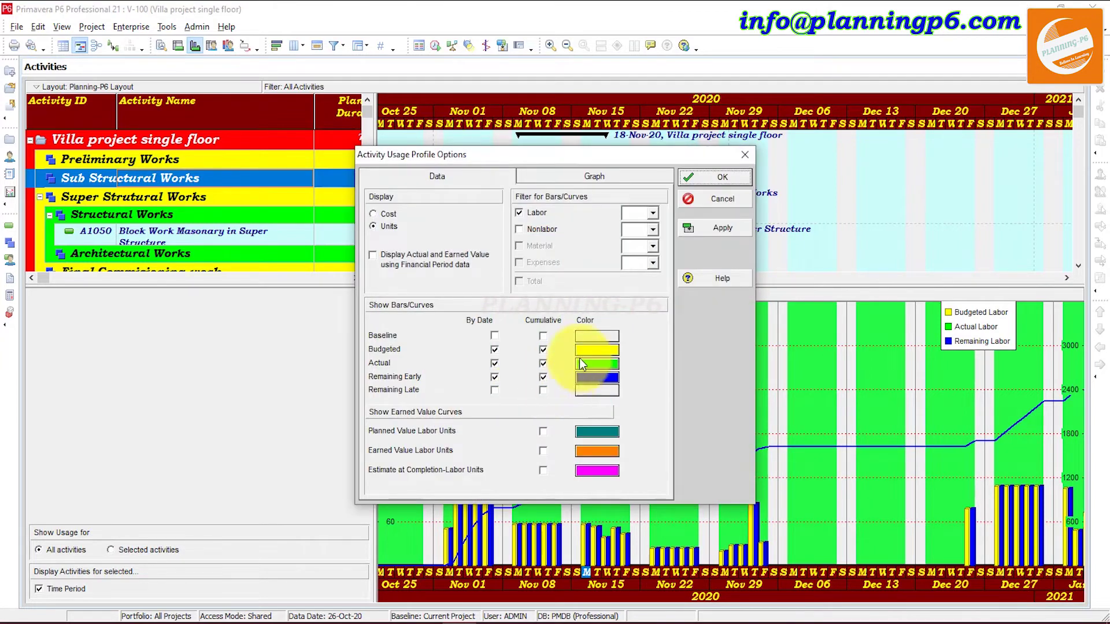
pyautogui.click(495, 336)
pyautogui.click(697, 234)
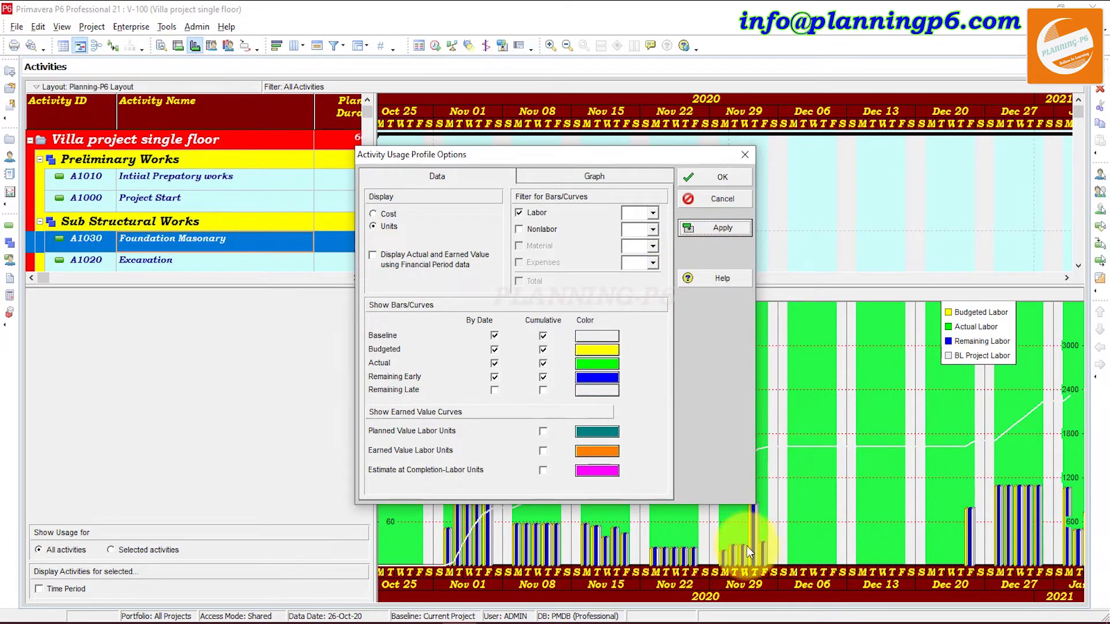
pyautogui.click(725, 182)
pyautogui.moveTo(729, 127); pyautogui.dragTo(809, 140)
pyautogui.moveTo(608, 120); pyautogui.dragTo(751, 136)
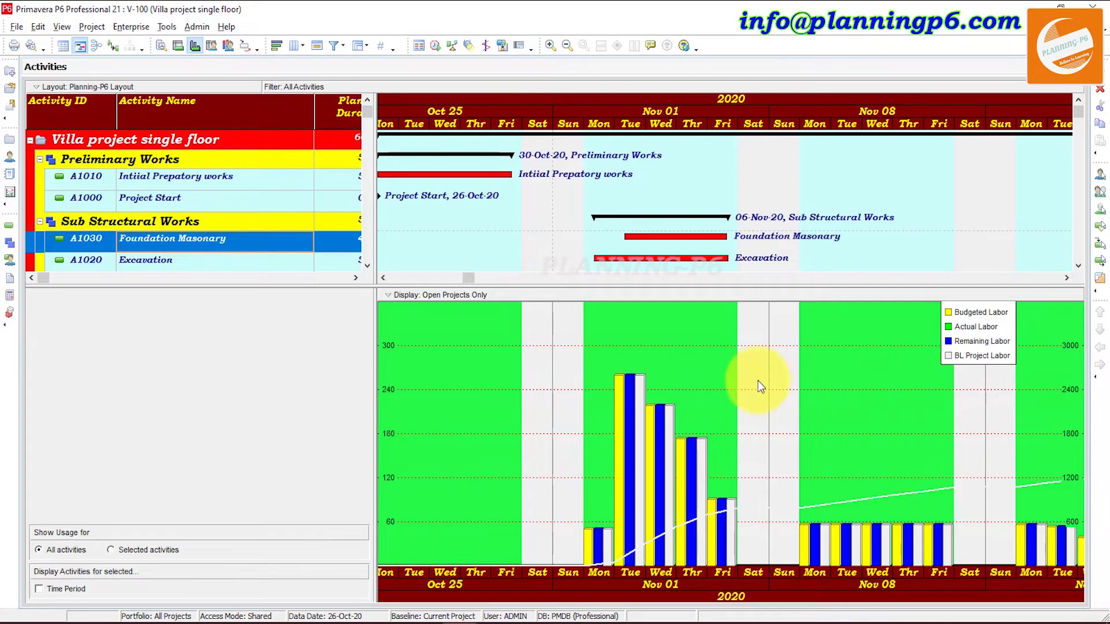
# Turn on Calculate Average with divisor 2 and unit of measure 'percentage', and apply
pyautogui.rightClick(734, 340)
pyautogui.click(761, 362)
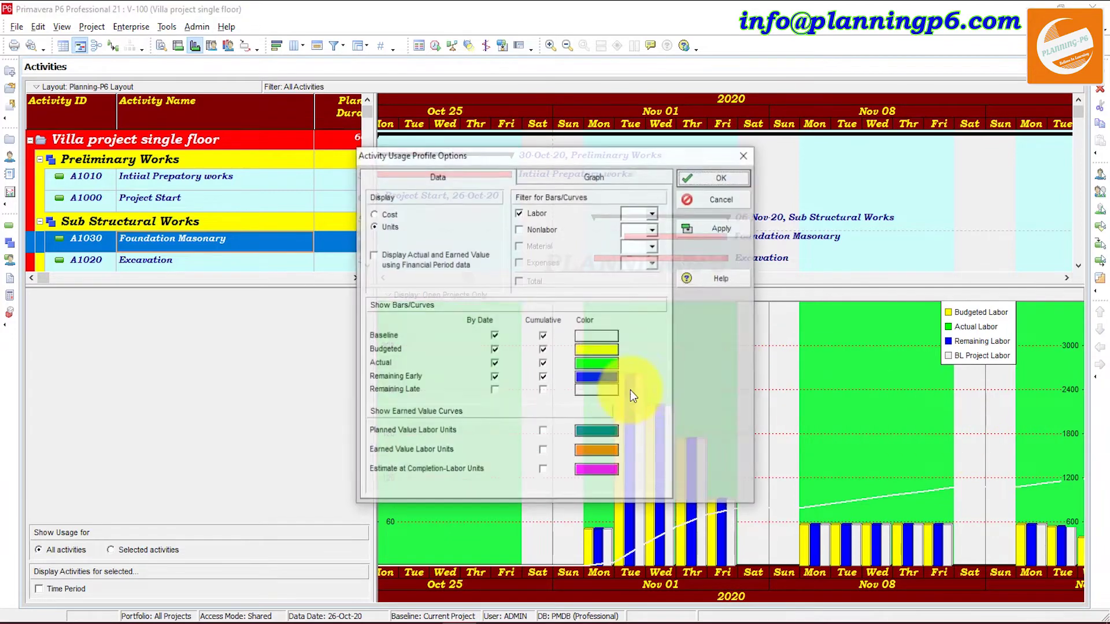
pyautogui.click(616, 178)
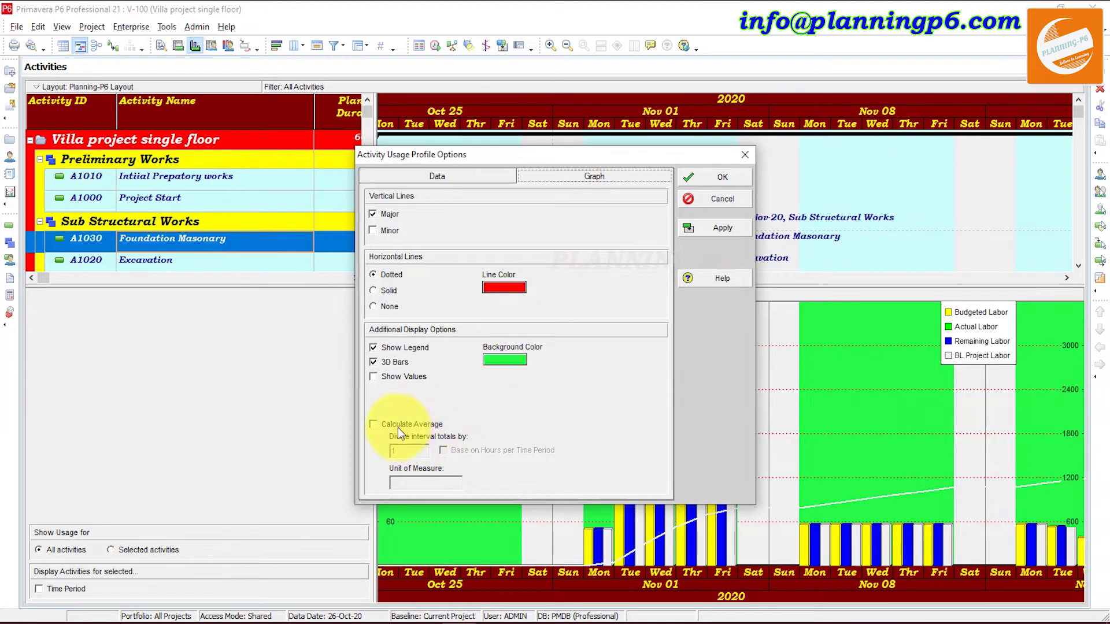
pyautogui.moveTo(534, 155); pyautogui.dragTo(506, 64)
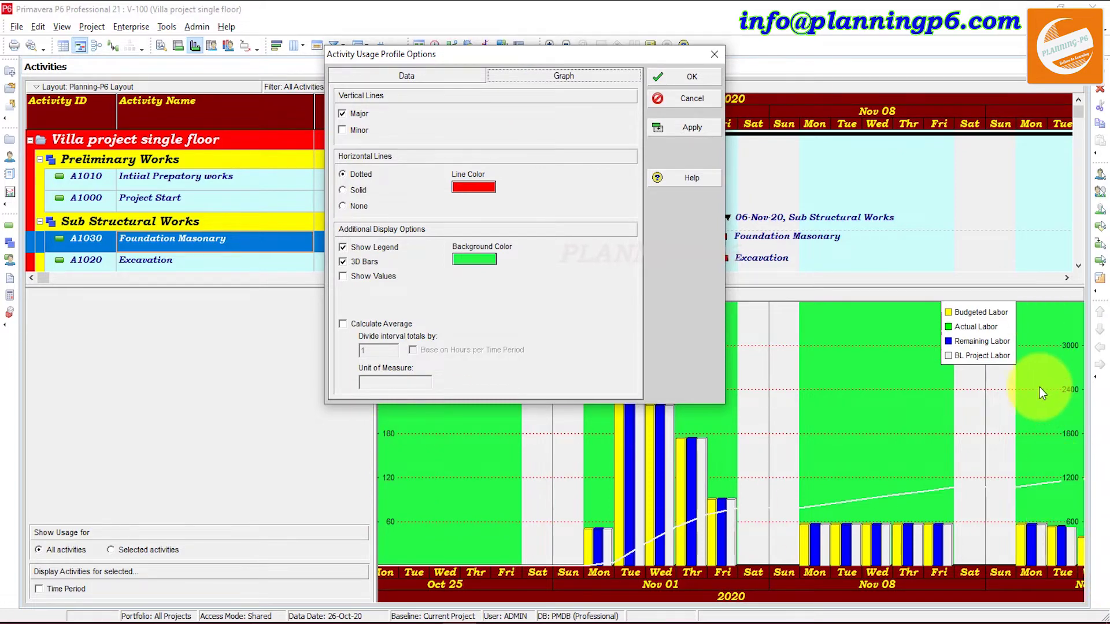
pyautogui.click(366, 324)
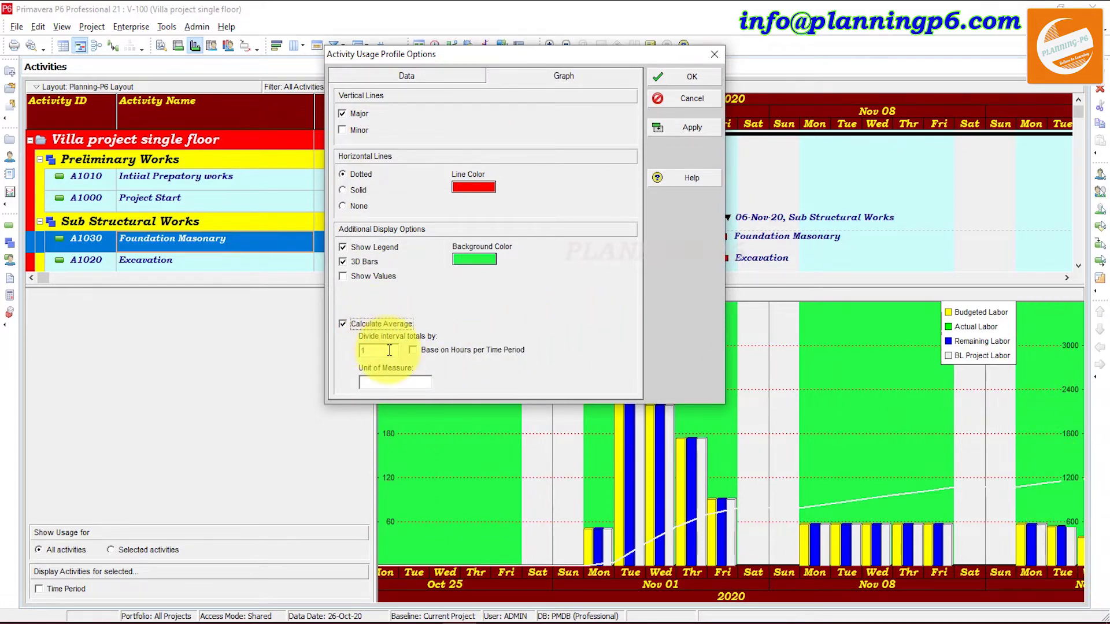
pyautogui.click(361, 350)
pyautogui.doubleClick(361, 350)
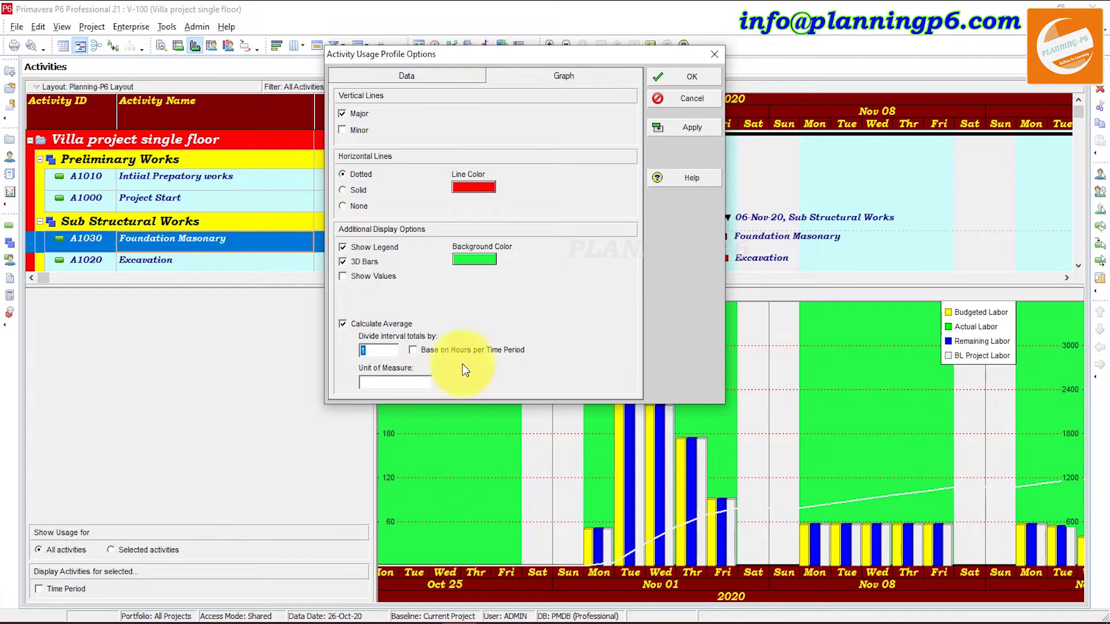
pyautogui.write('2')
pyautogui.click(401, 386)
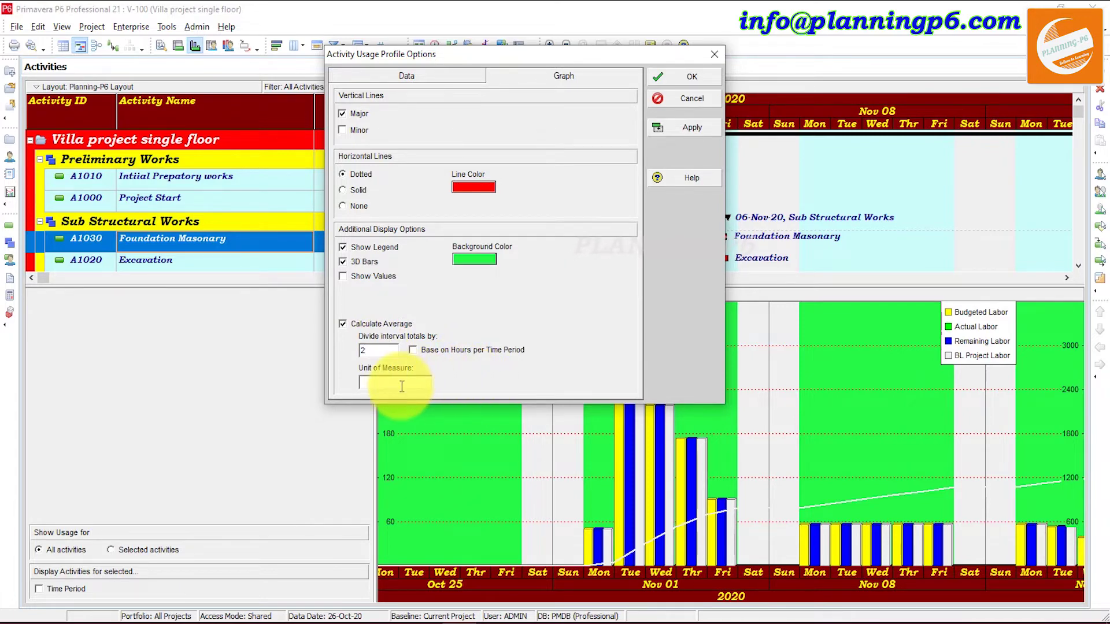
pyautogui.write('percentage')
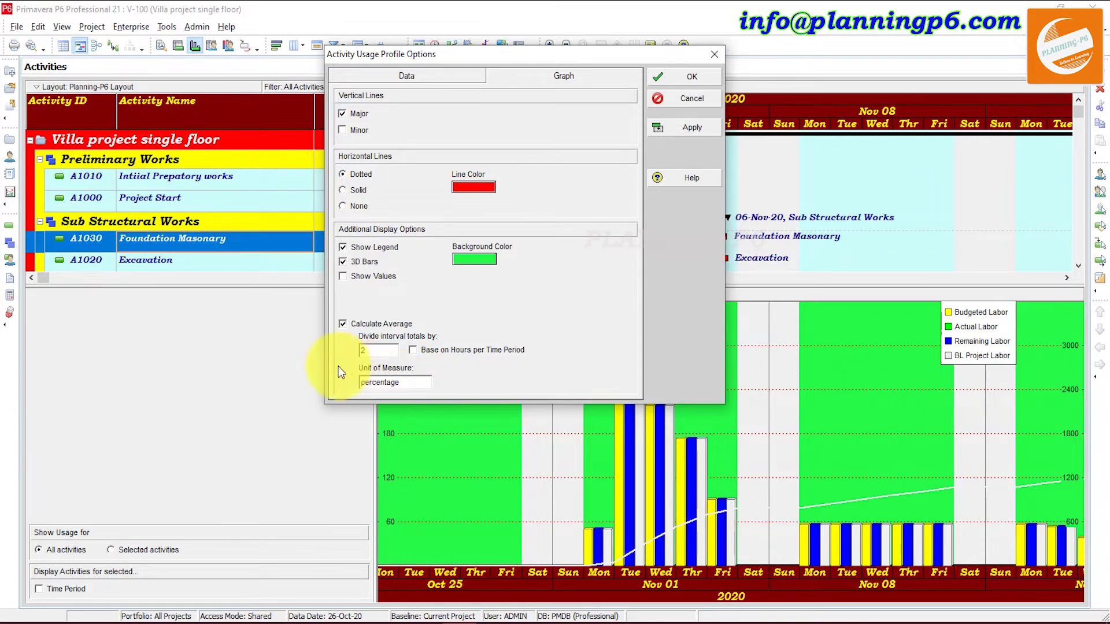
pyautogui.click(690, 131)
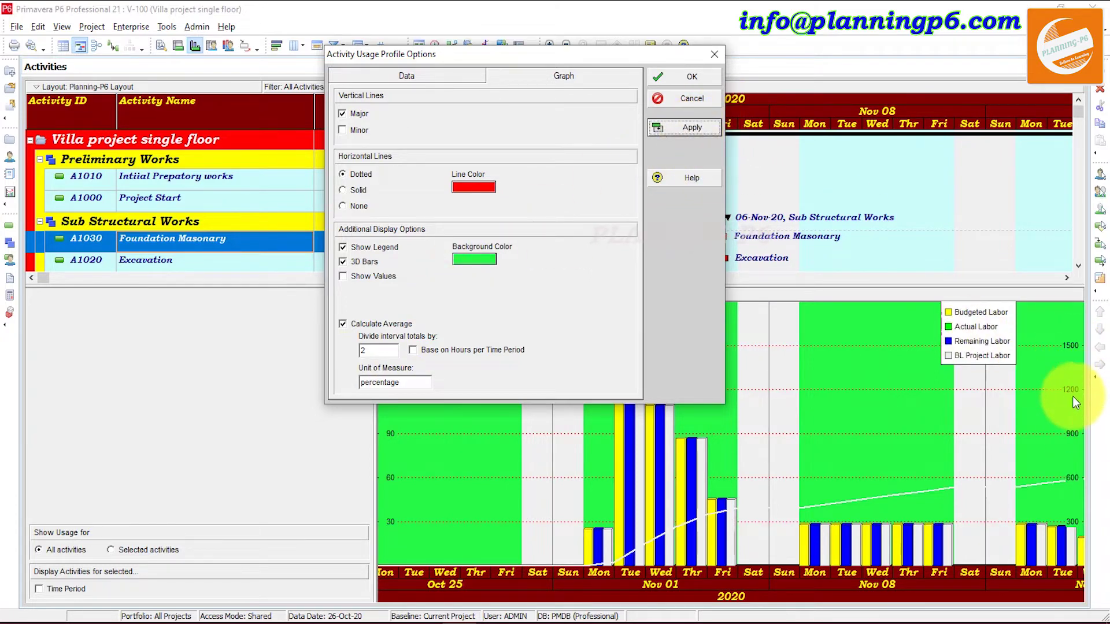
# Change the average divisor to 3 and apply
pyautogui.moveTo(523, 56); pyautogui.dragTo(768, 22)
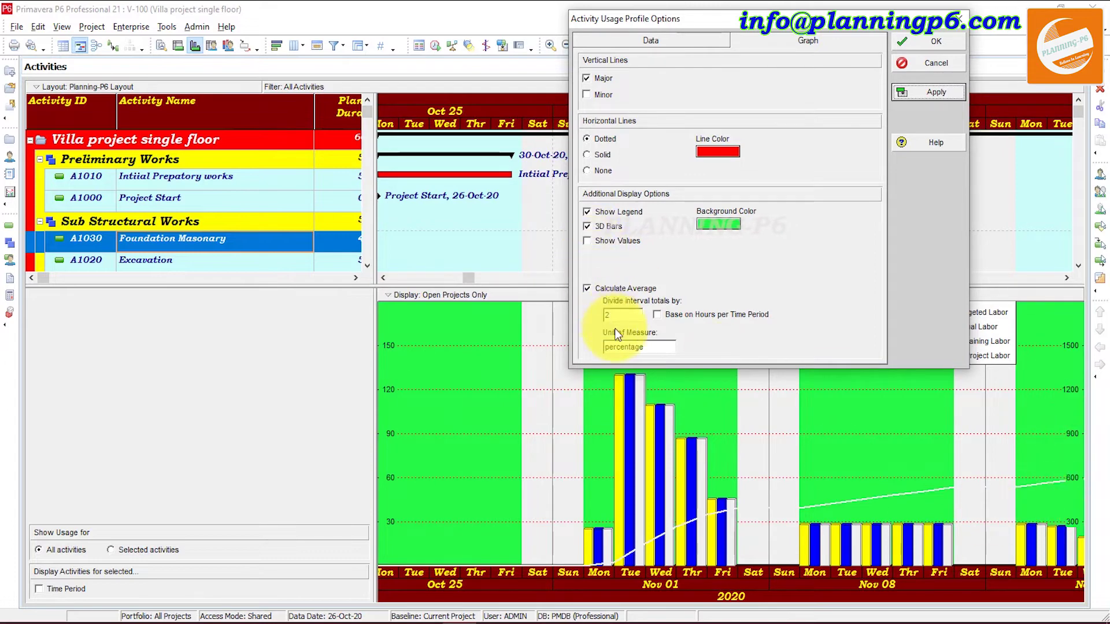
pyautogui.moveTo(624, 315); pyautogui.dragTo(589, 314)
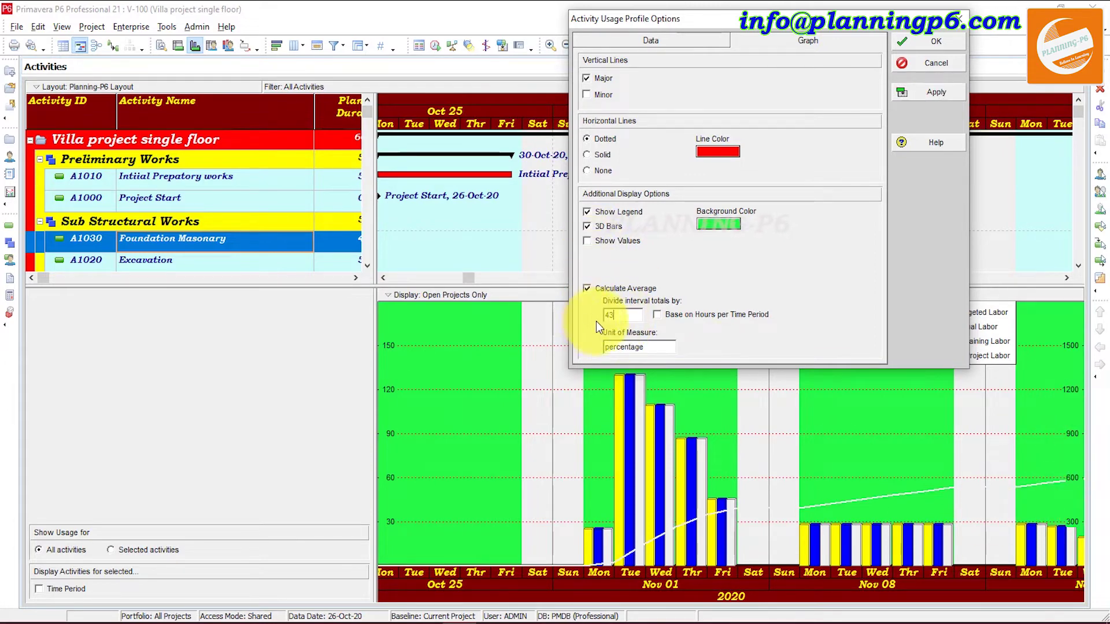
pyautogui.press('BackSpace')
pyautogui.press('BackSpace')
pyautogui.write('3')
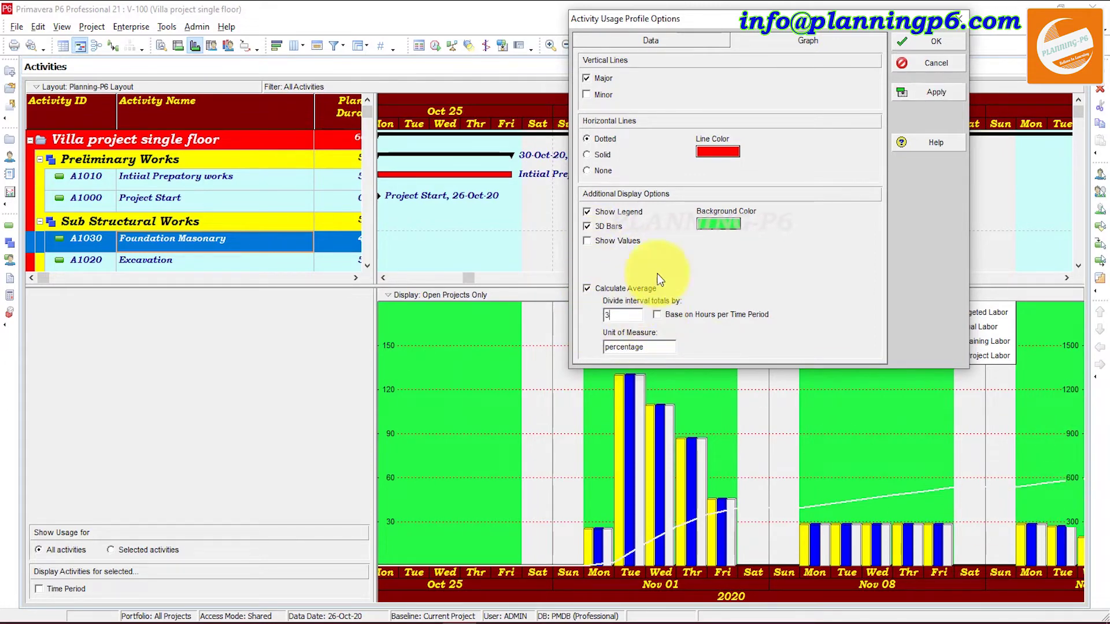
pyautogui.click(924, 91)
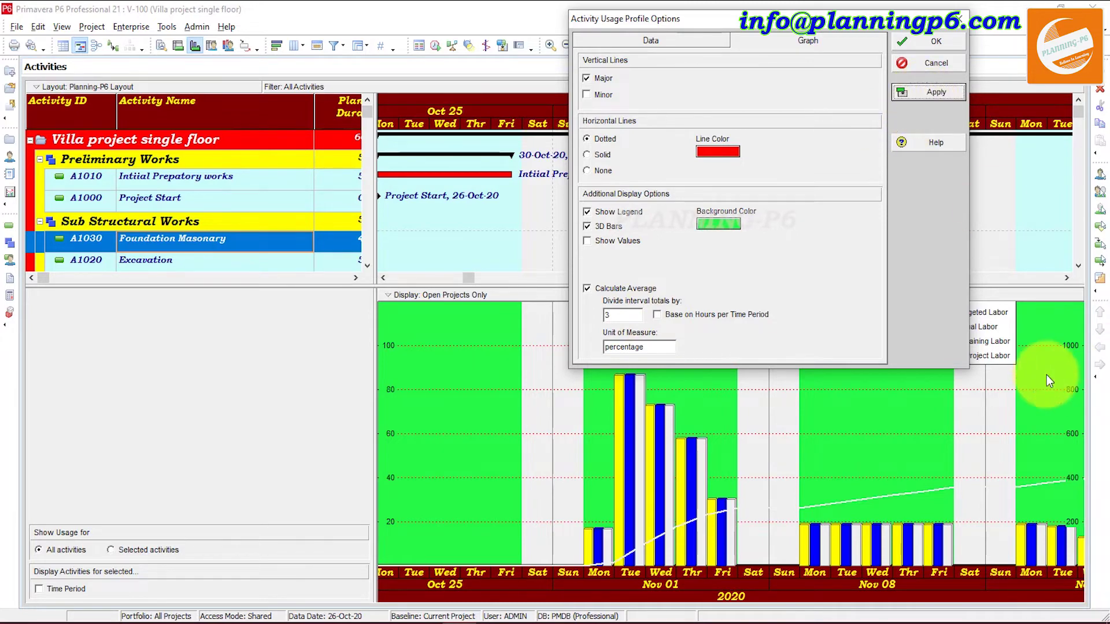
# Set the unit of measure to 'number' and the divisor to 0, restoring the original bar scale
pyautogui.moveTo(673, 347); pyautogui.dragTo(585, 350)
pyautogui.write('number')
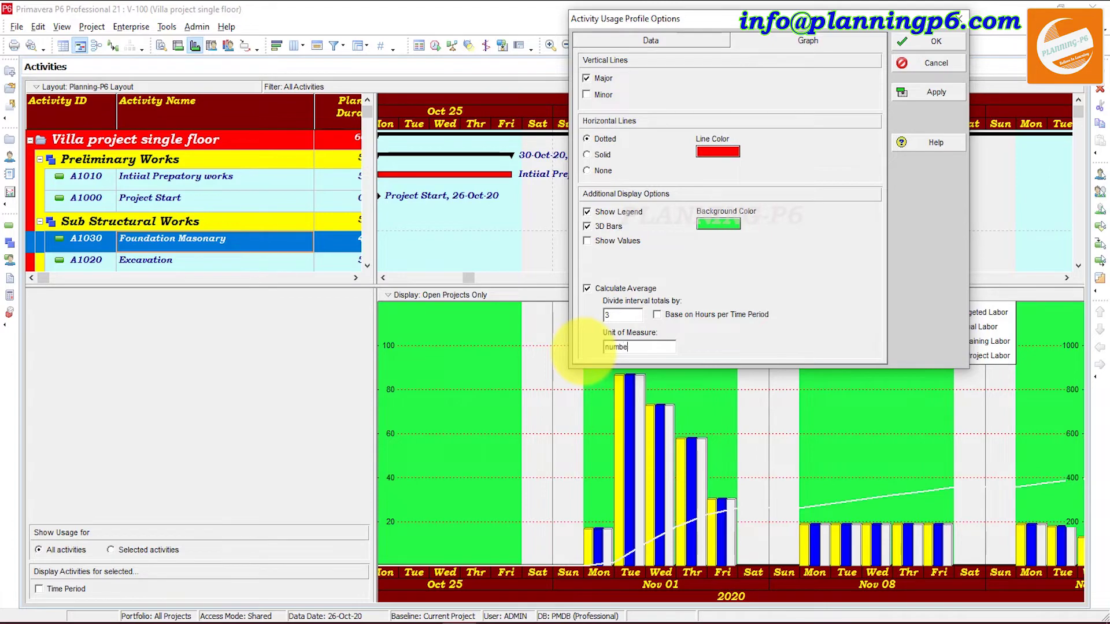
pyautogui.click(929, 94)
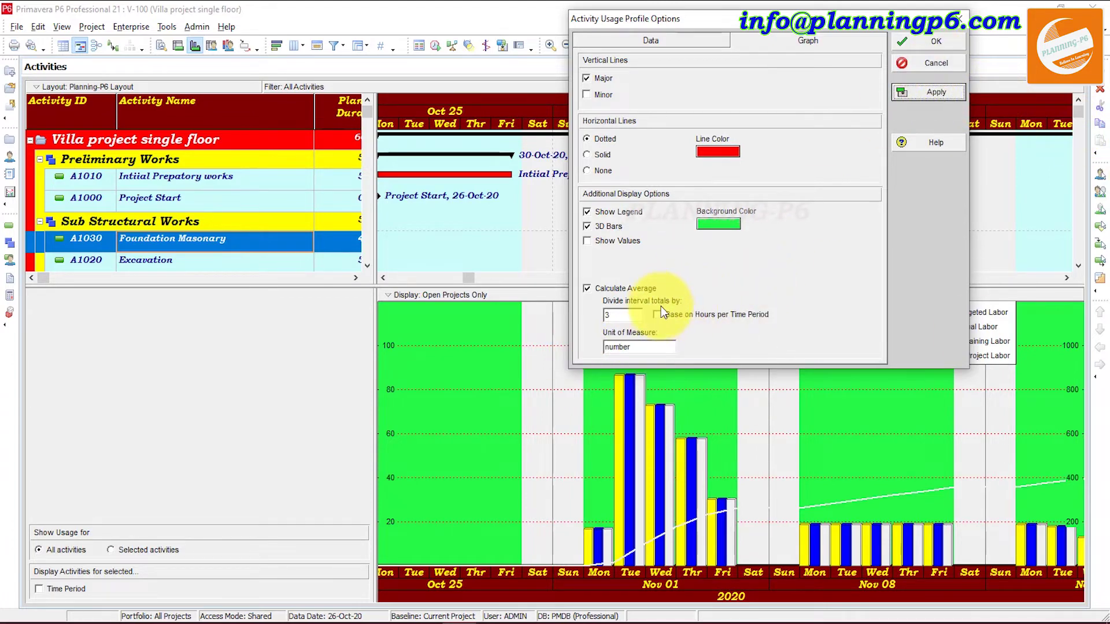
pyautogui.click(686, 317)
pyautogui.doubleClick(619, 314)
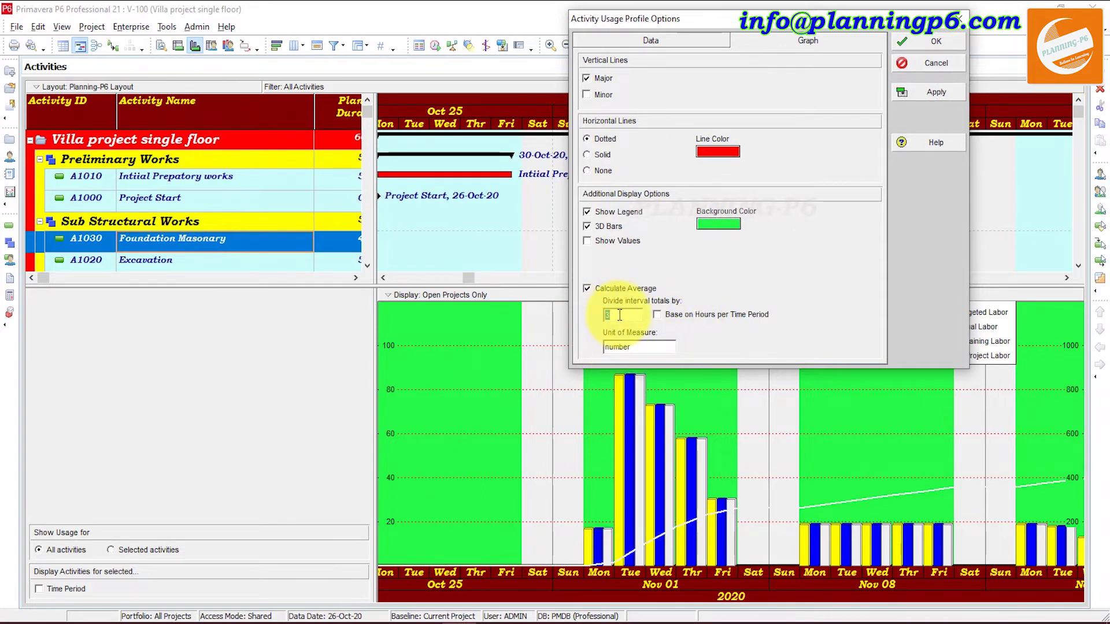
pyautogui.write('0')
pyautogui.click(948, 94)
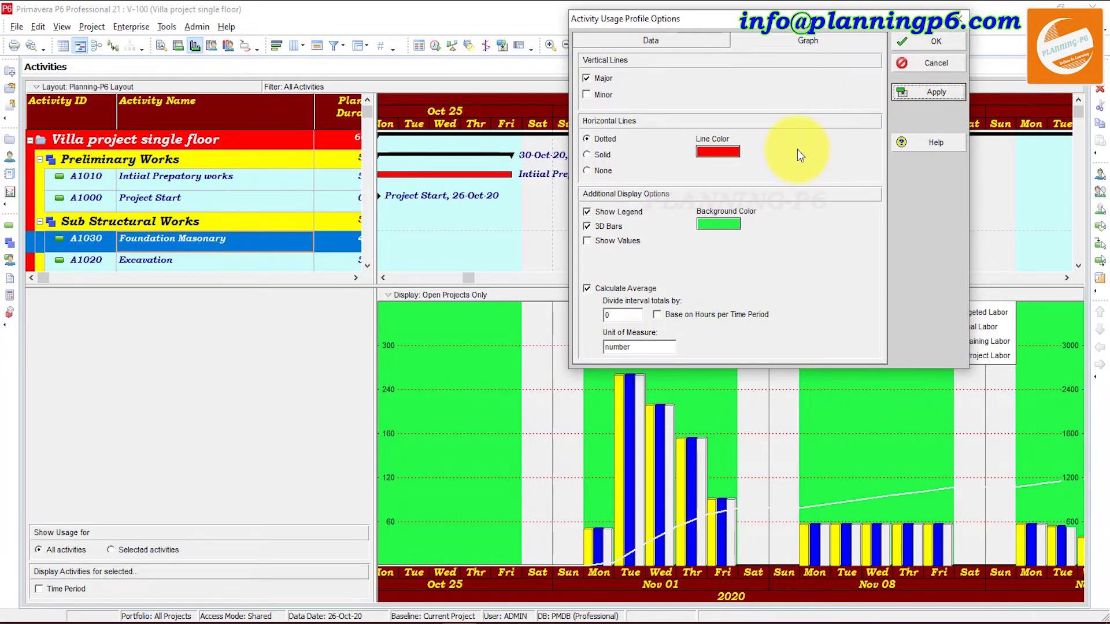
pyautogui.click(919, 41)
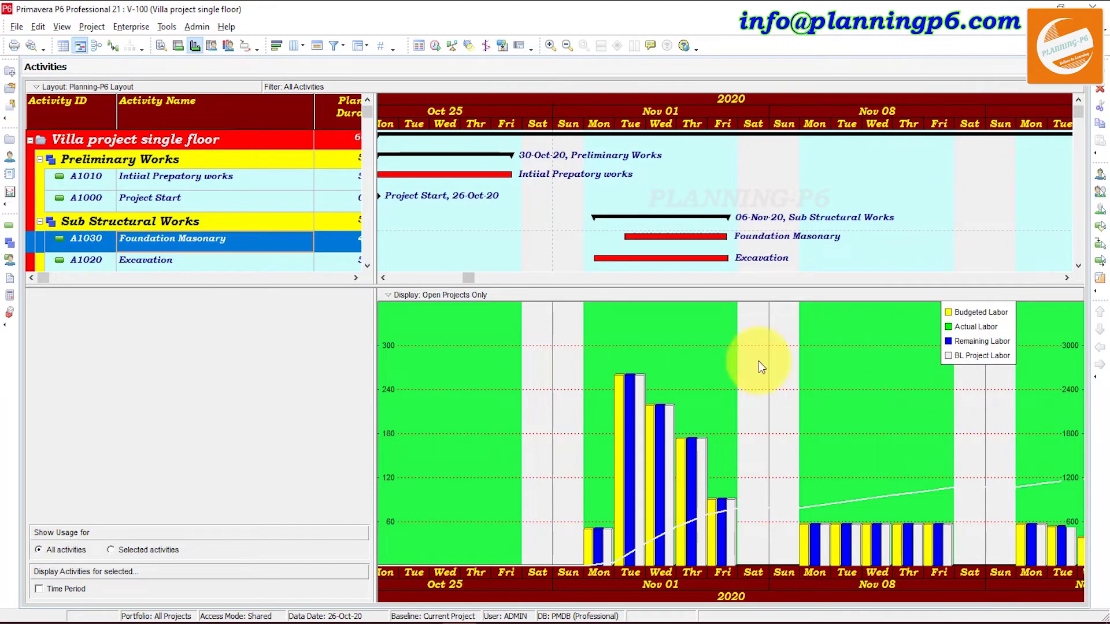
# Uncheck Budgeted and Baseline cumulative options to remove the cumulative curves
pyautogui.rightClick(646, 355)
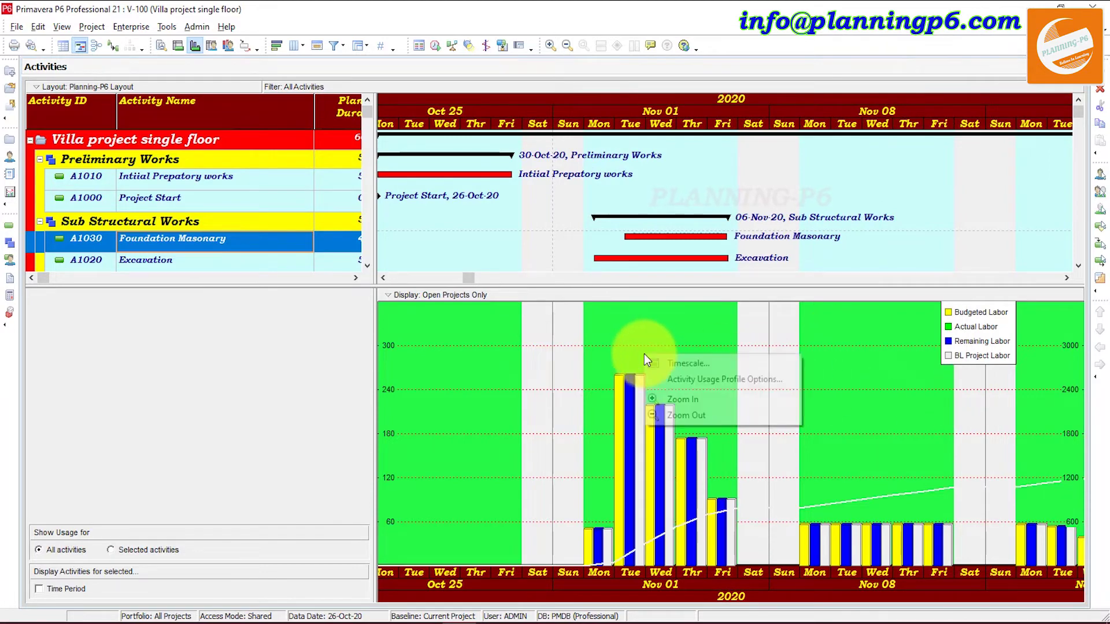
pyautogui.click(687, 380)
pyautogui.click(543, 349)
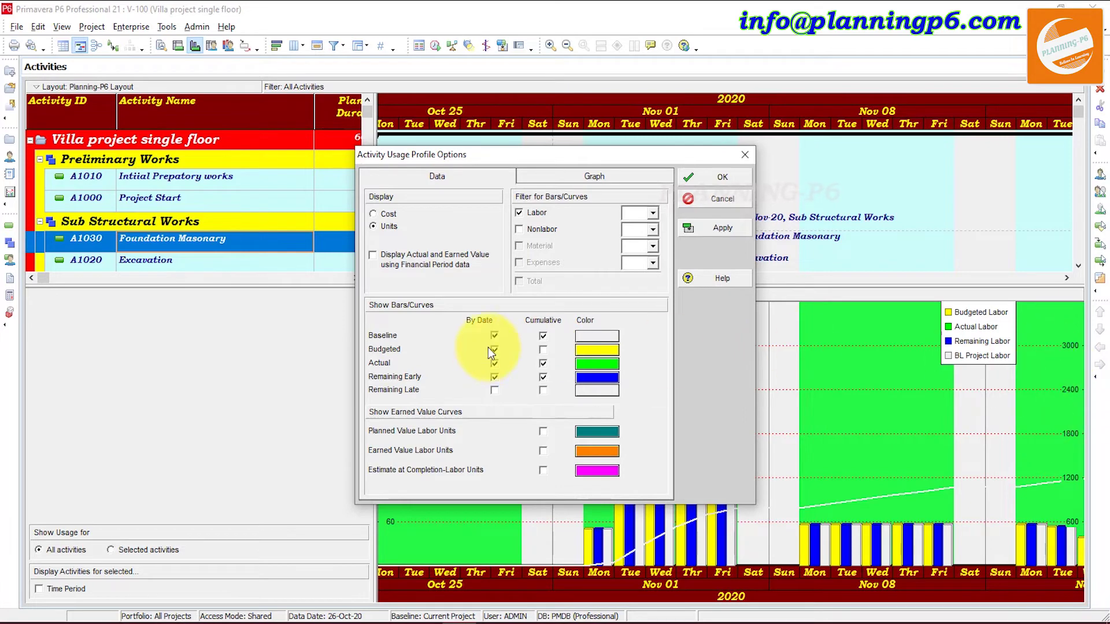
pyautogui.click(543, 337)
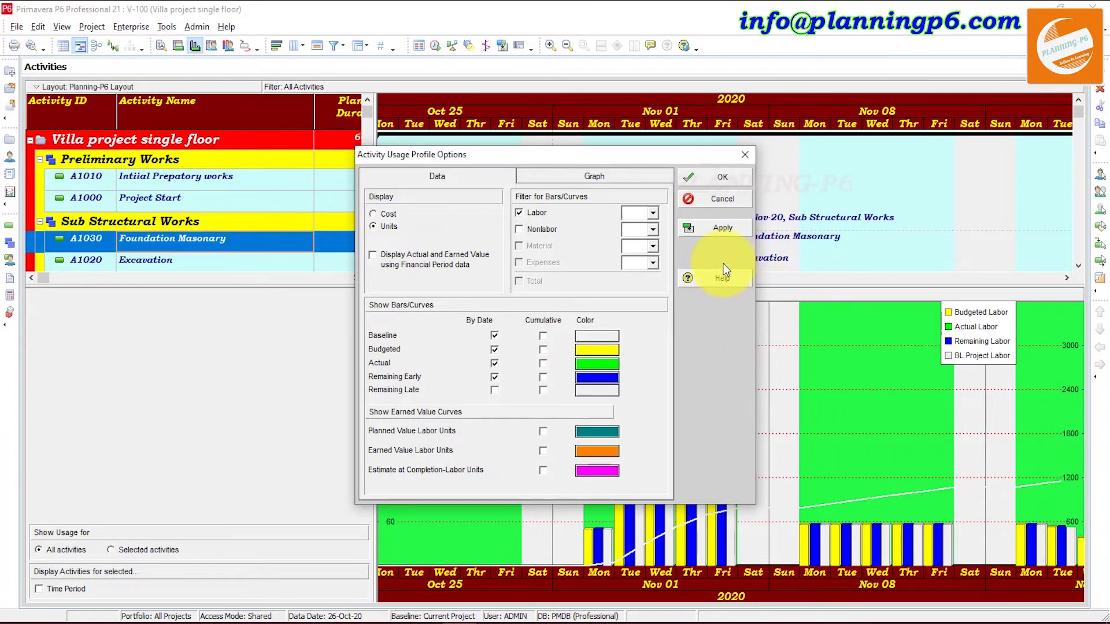
pyautogui.click(715, 231)
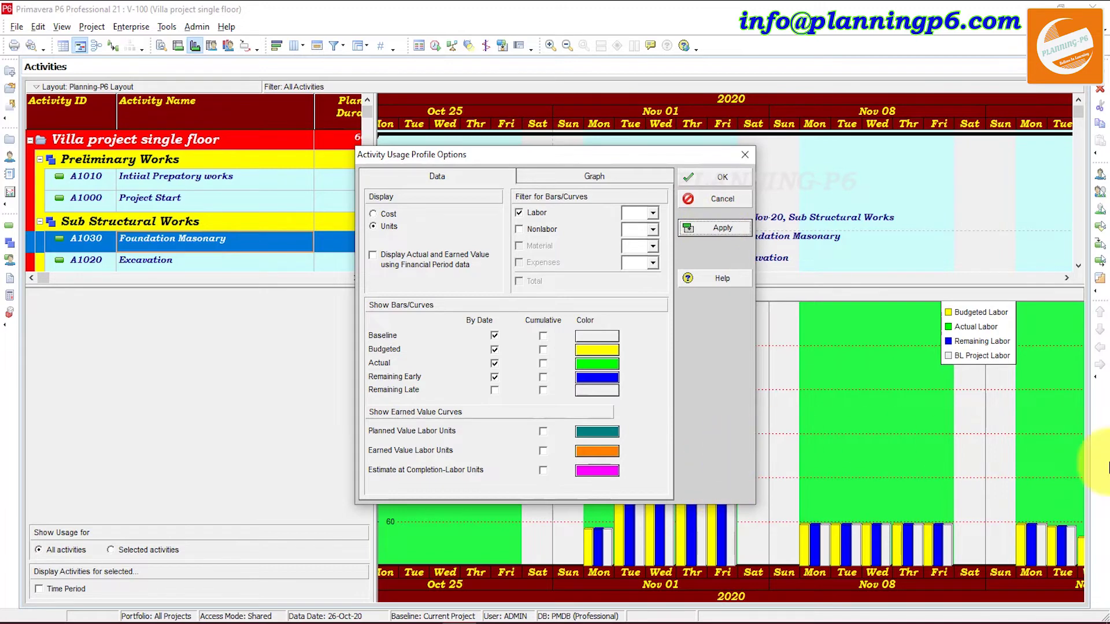
# Re-enable cumulative curves for Baseline and Actual labor, leaving Remaining Early unchecked
pyautogui.moveTo(647, 154); pyautogui.dragTo(461, 126)
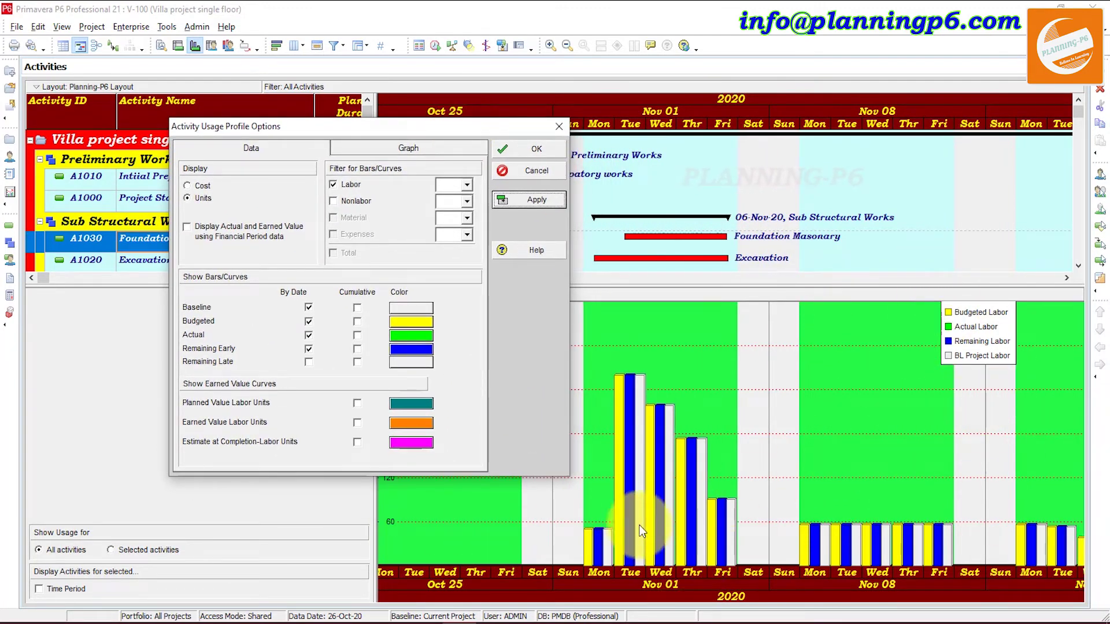
pyautogui.moveTo(405, 136); pyautogui.dragTo(807, 145)
pyautogui.click(761, 316)
pyautogui.click(762, 344)
pyautogui.click(762, 358)
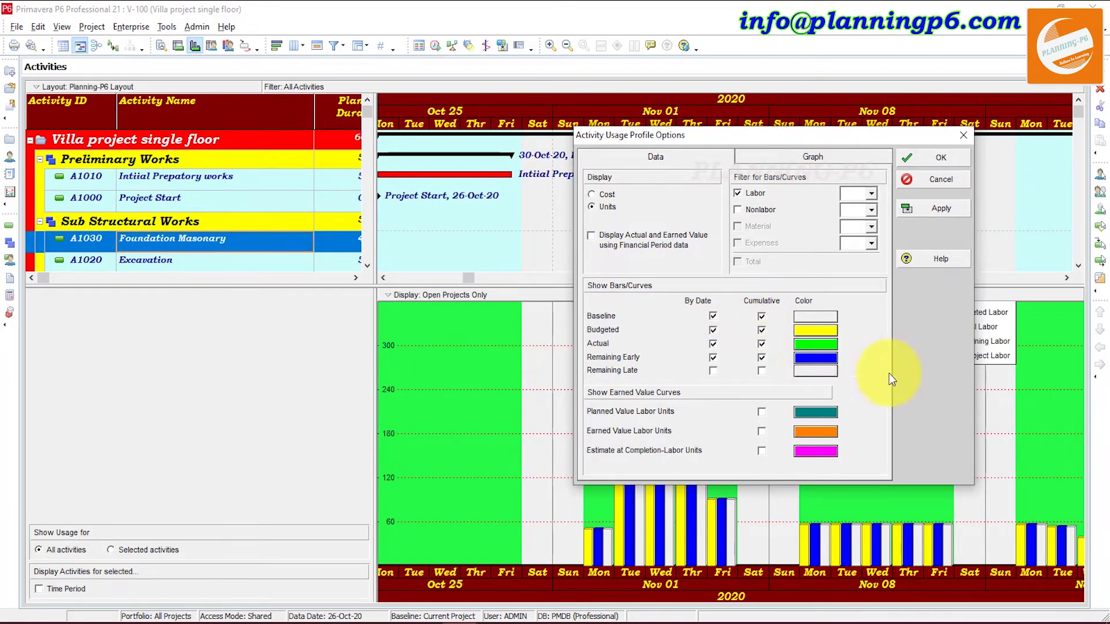
pyautogui.click(762, 358)
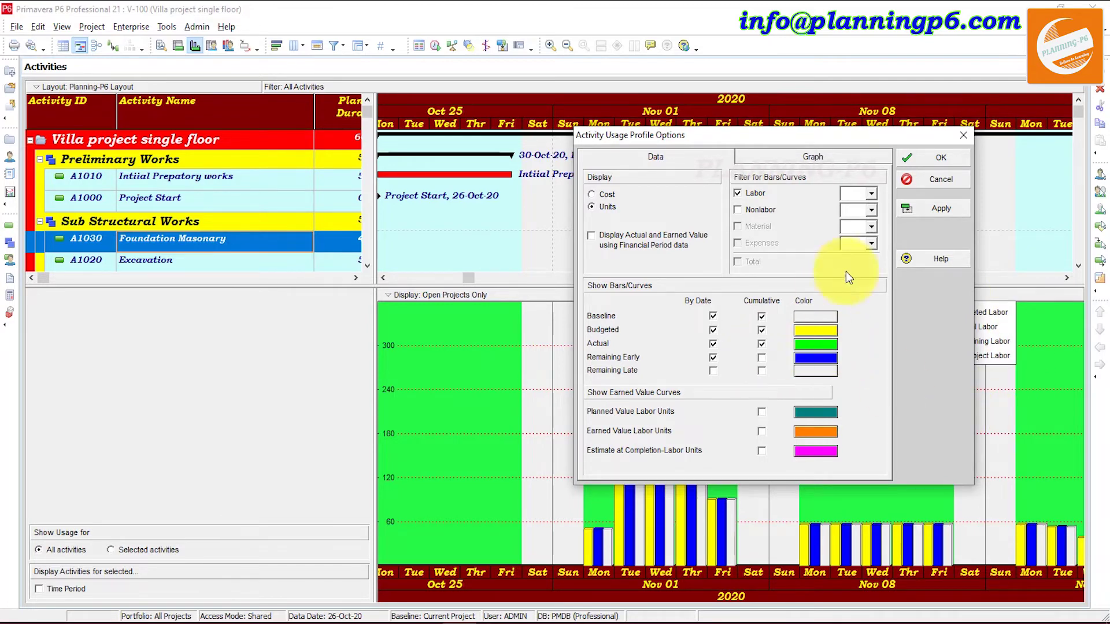
pyautogui.click(917, 207)
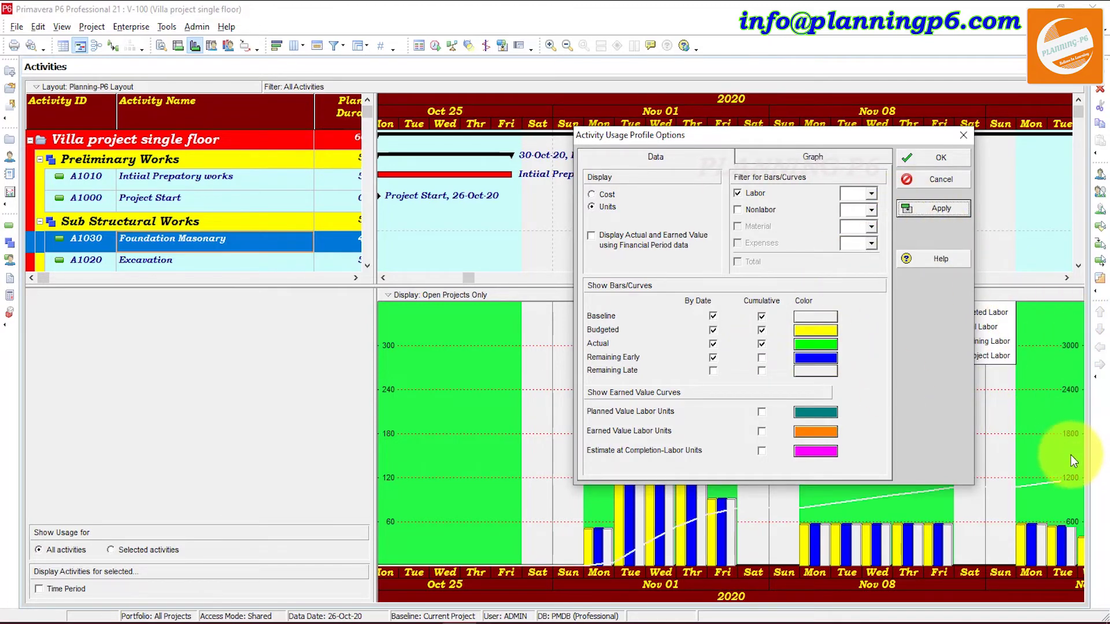
# Clear the By Date labor bars for budgeted, actual and remaining early units, applying each change
pyautogui.click(713, 316)
pyautogui.click(714, 331)
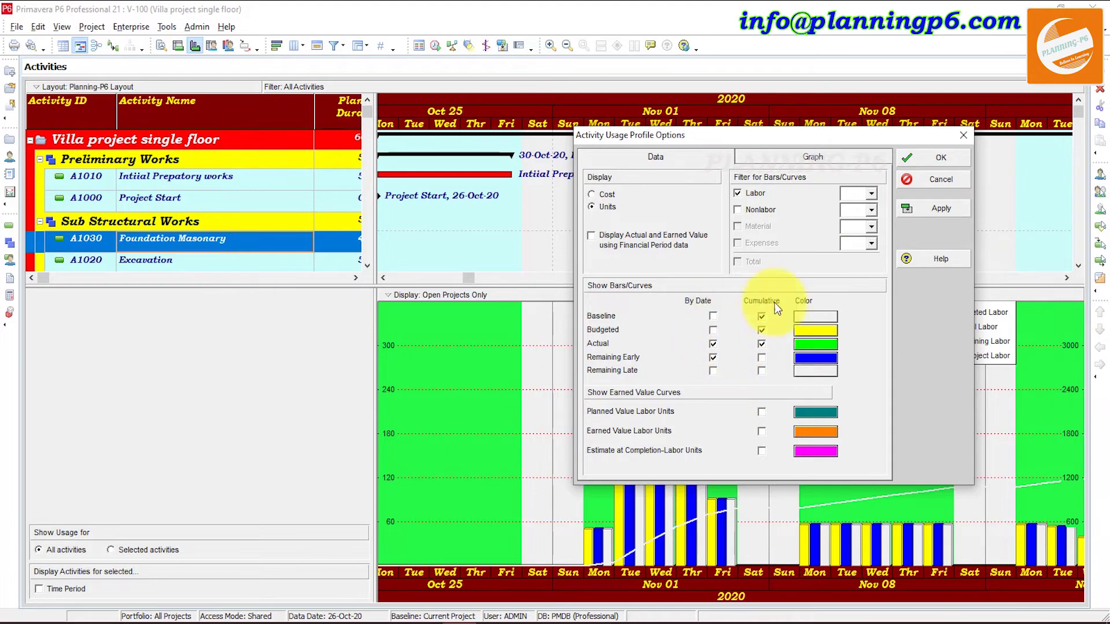
pyautogui.click(920, 211)
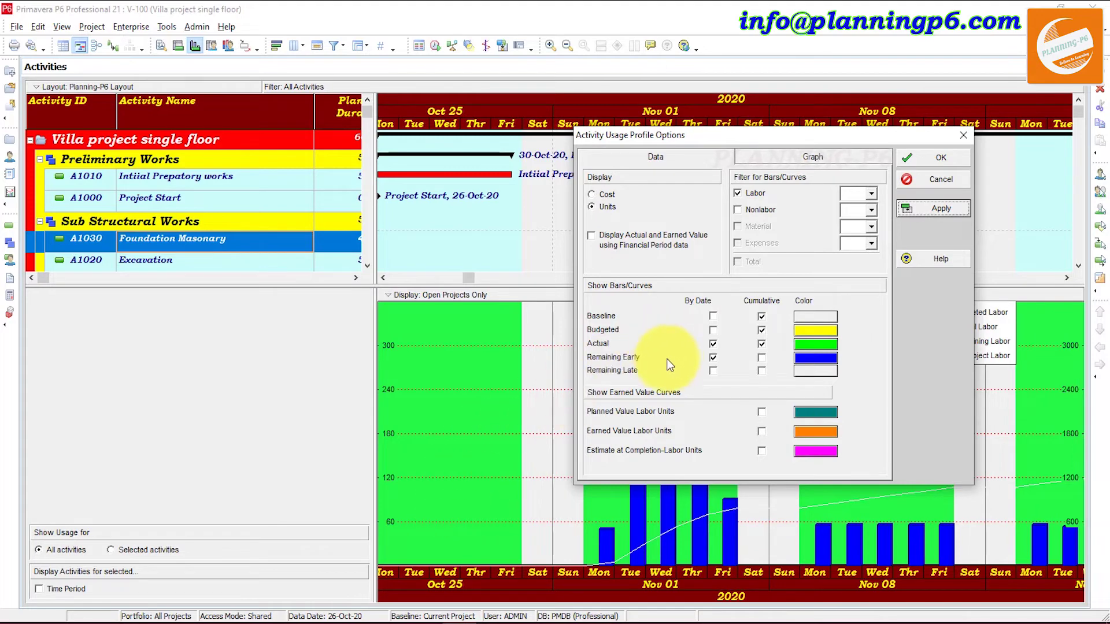
pyautogui.click(713, 346)
pyautogui.click(713, 358)
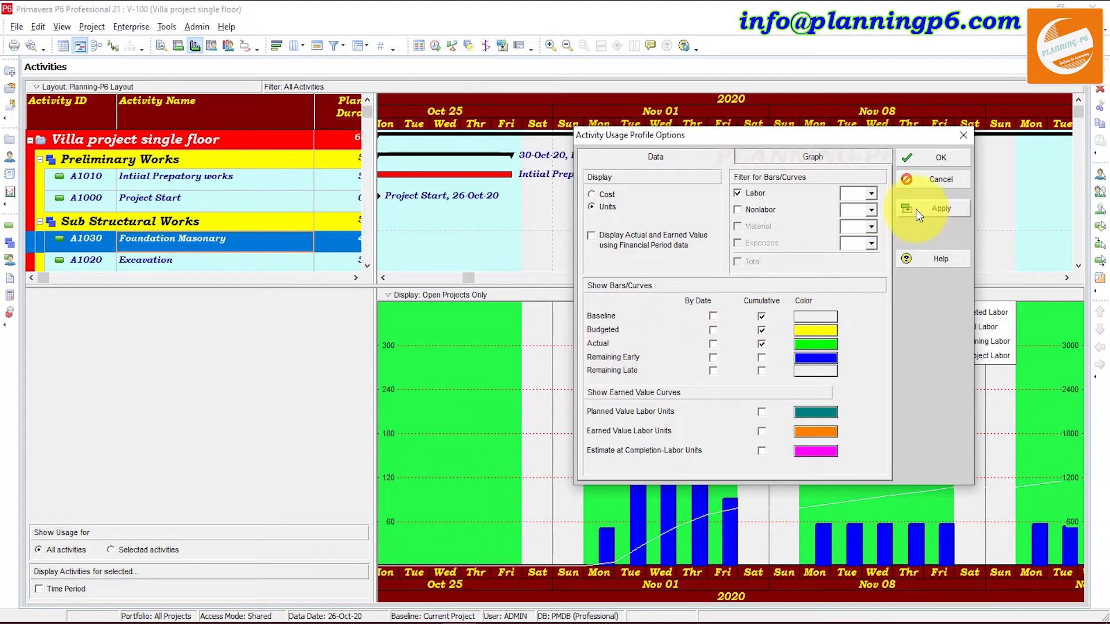
pyautogui.click(941, 208)
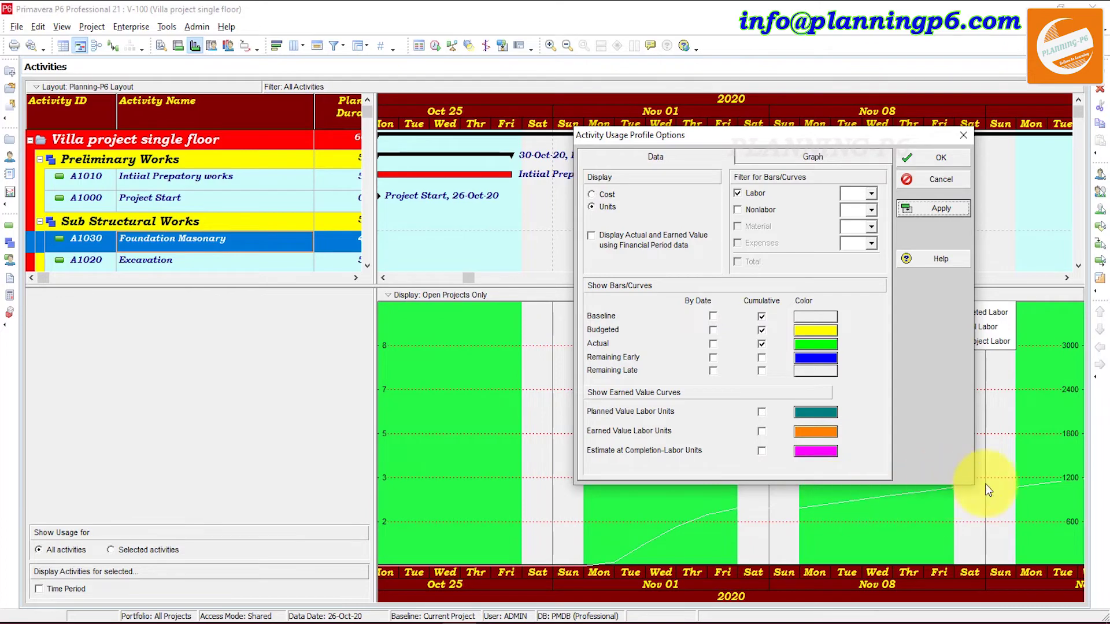
# Turn on By Date bars for baseline and budgeted labor, apply, and confirm the profile options
pyautogui.click(713, 317)
pyautogui.click(713, 345)
pyautogui.click(941, 208)
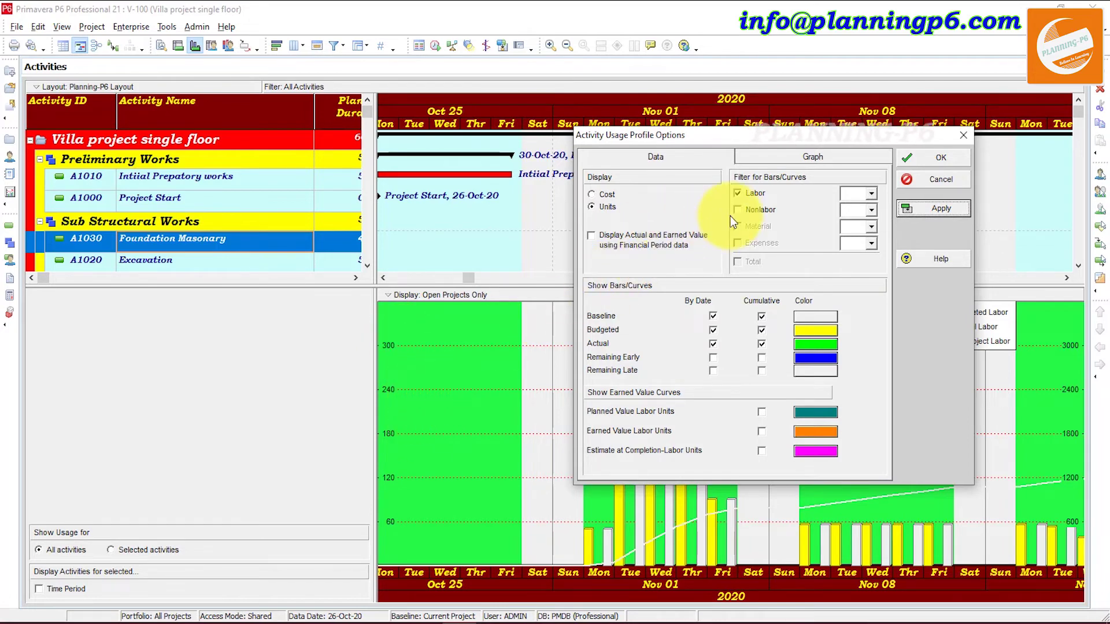
pyautogui.click(592, 207)
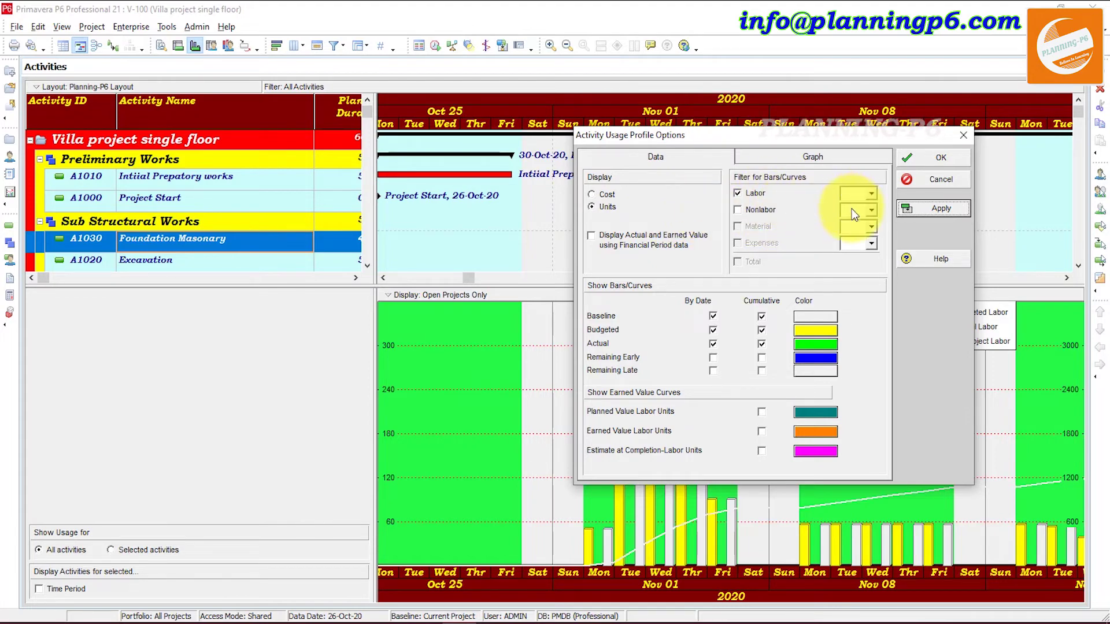
pyautogui.click(937, 163)
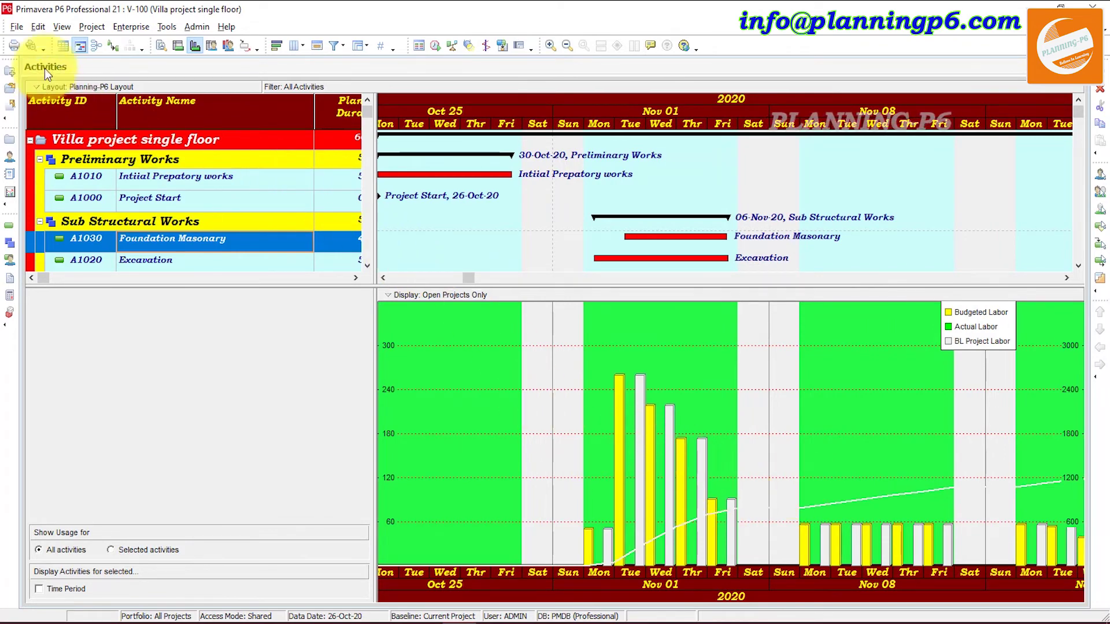
# In print preview, exclude the Activity Table and Gantt Chart from the printout via Page Setup options
pyautogui.click(33, 43)
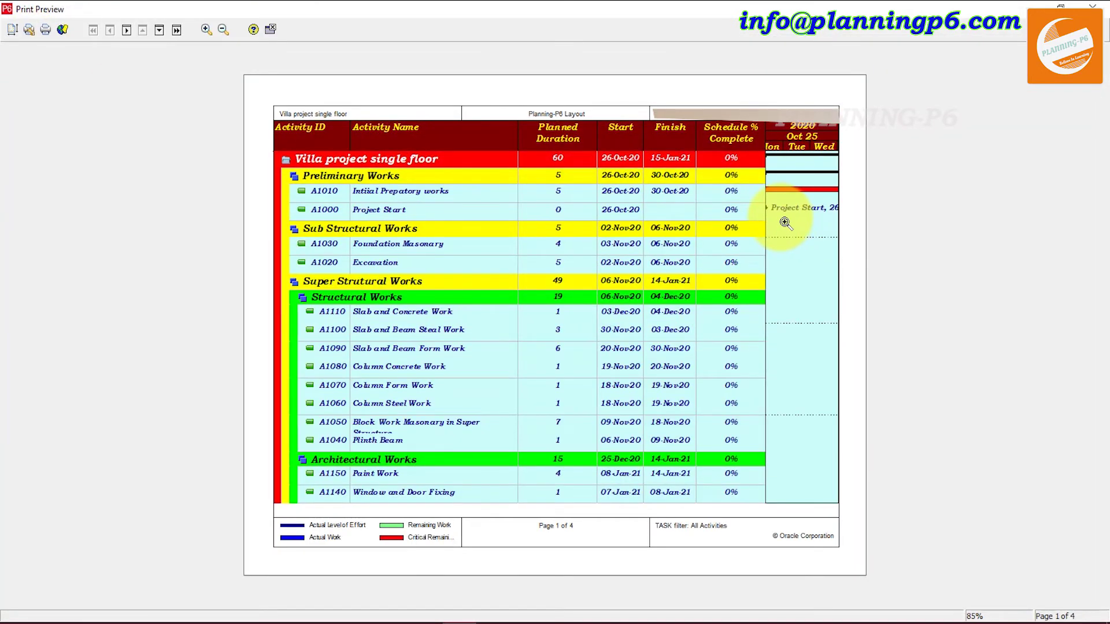
pyautogui.click(16, 30)
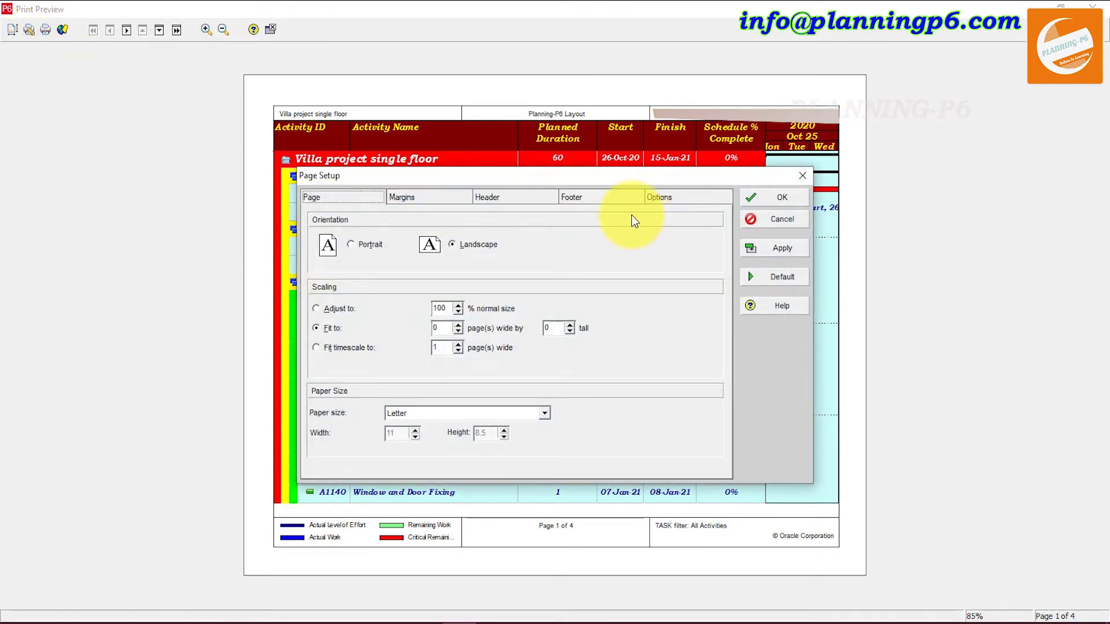
pyautogui.click(666, 197)
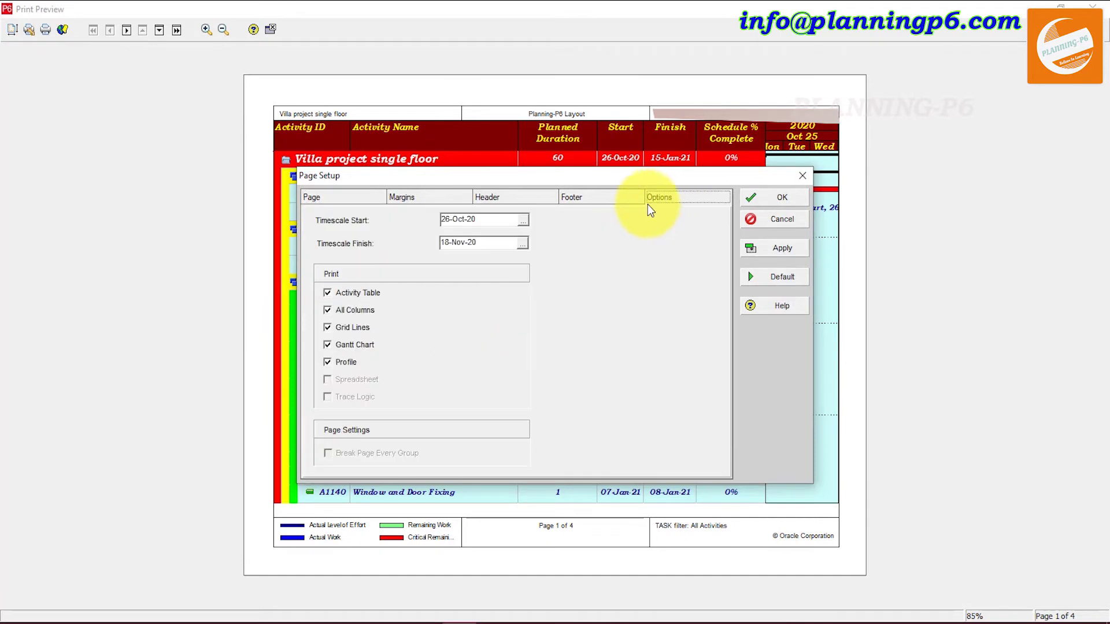
pyautogui.click(350, 292)
pyautogui.click(342, 344)
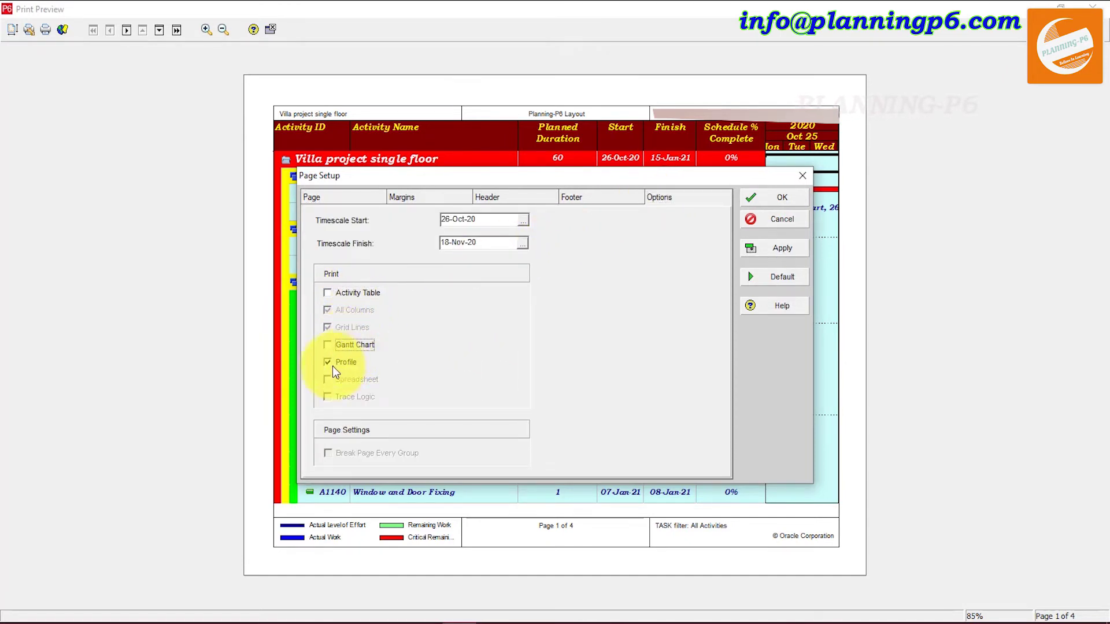
pyautogui.click(763, 249)
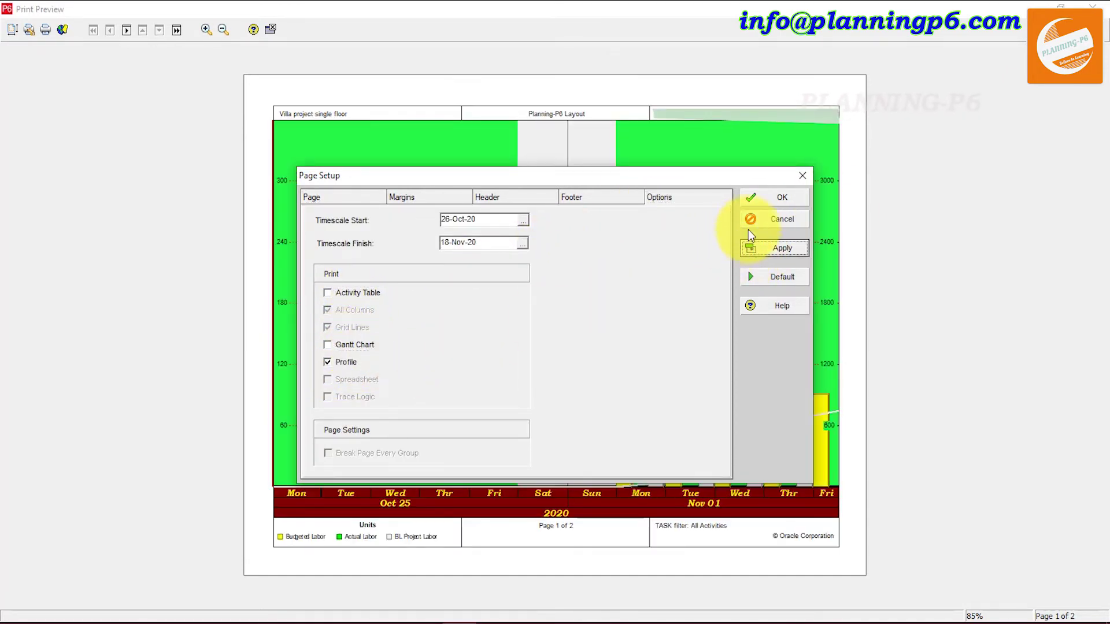
pyautogui.click(783, 197)
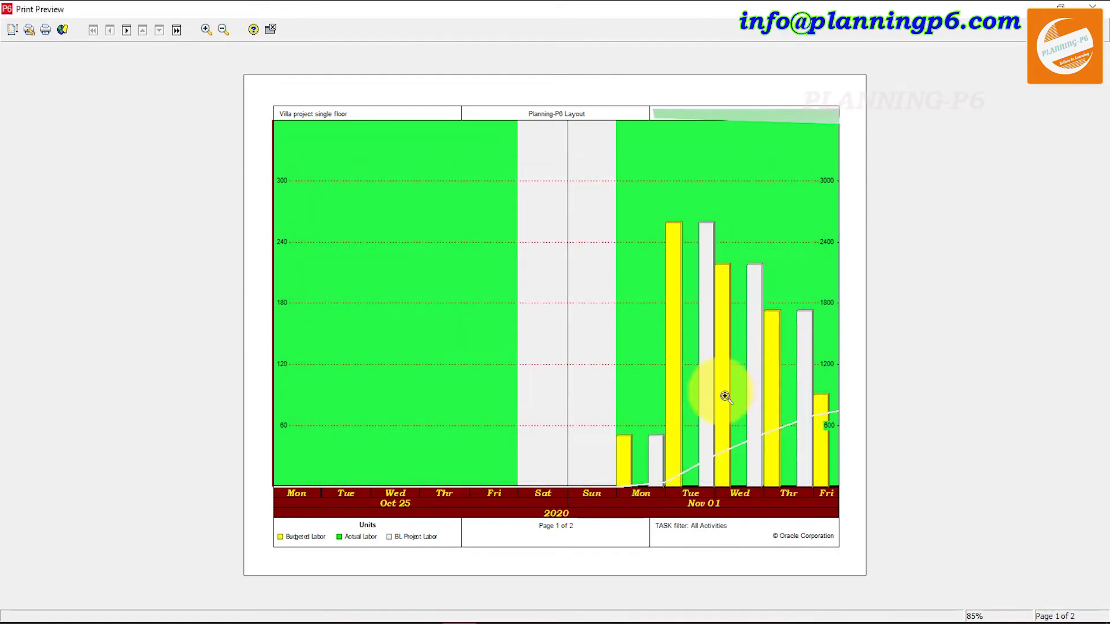
# Set the page to fit the timescale to 1 page wide and apply it
pyautogui.click(12, 29)
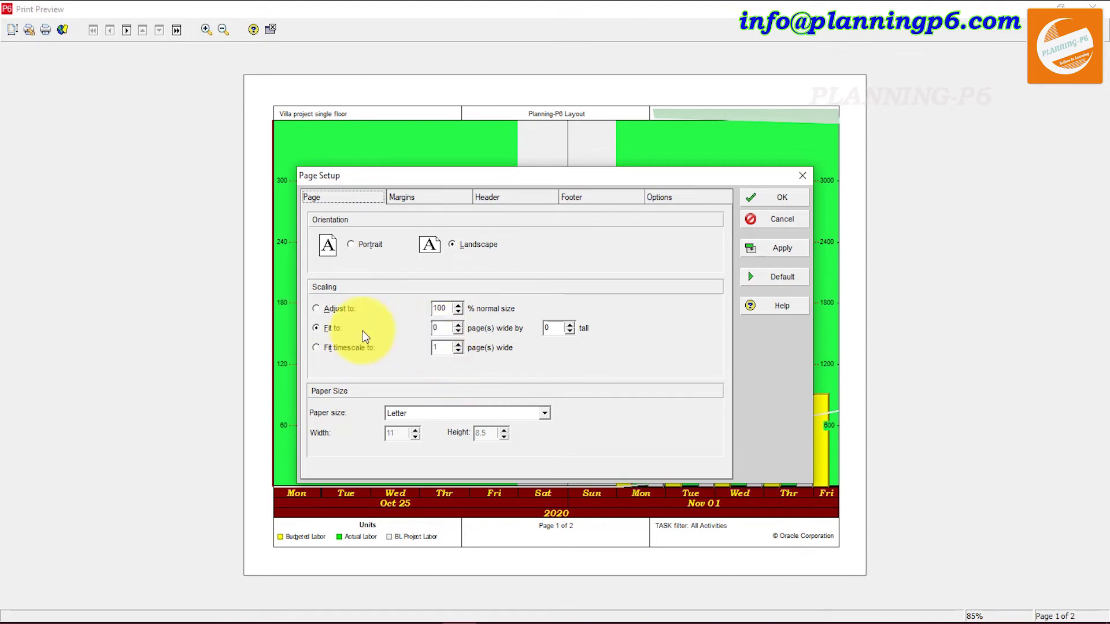
pyautogui.click(365, 351)
pyautogui.click(778, 245)
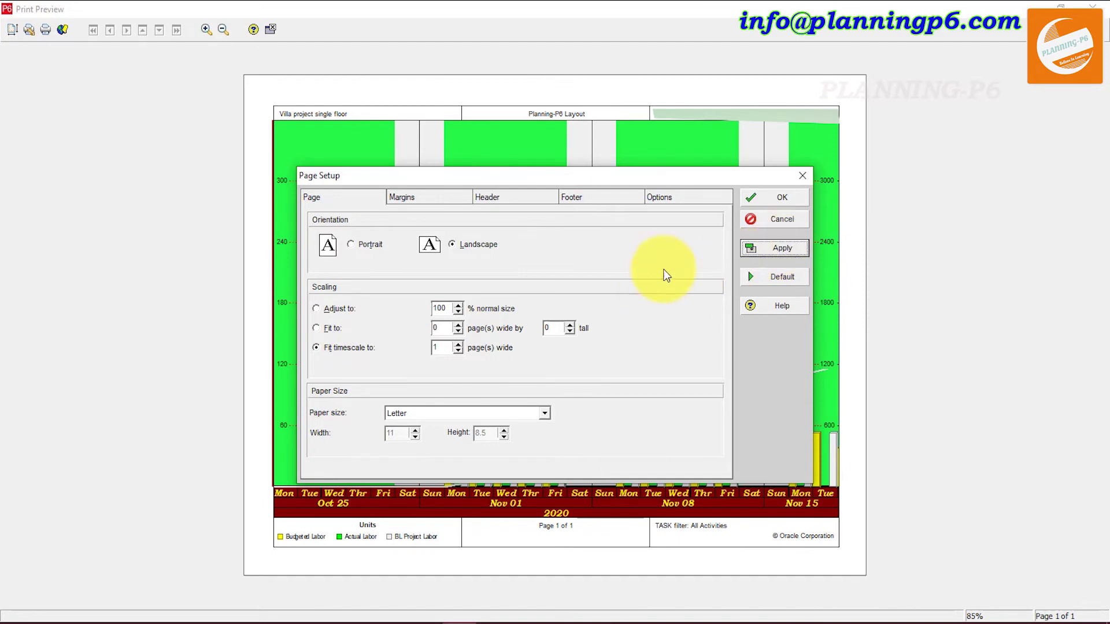
pyautogui.click(754, 203)
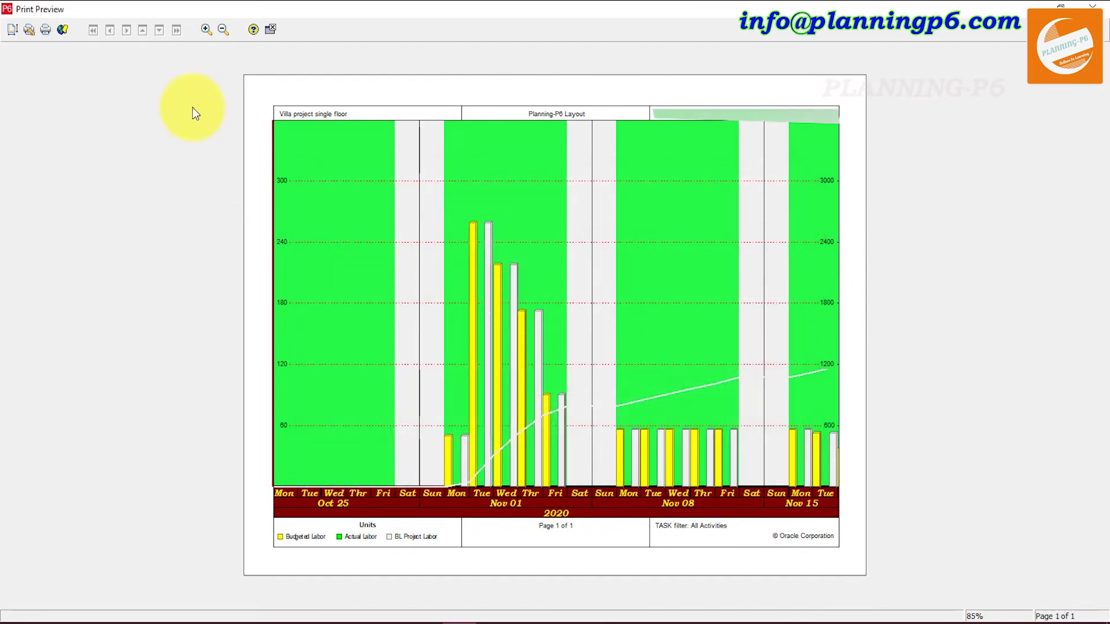
# Review the printer and paper settings without changes, then return to Page Setup
pyautogui.click(27, 26)
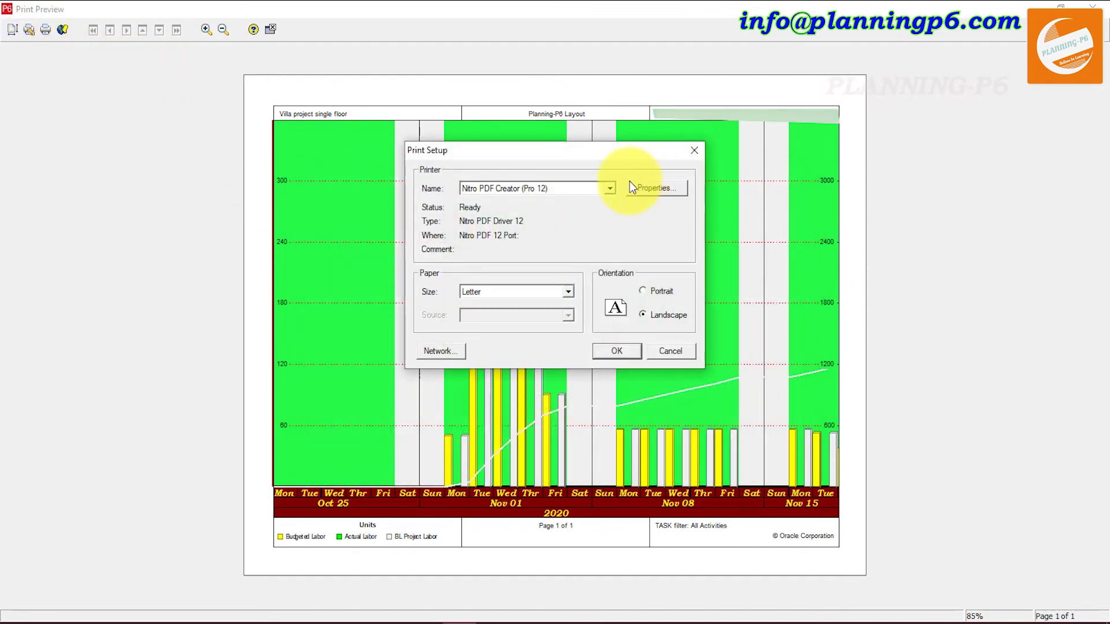
pyautogui.click(665, 350)
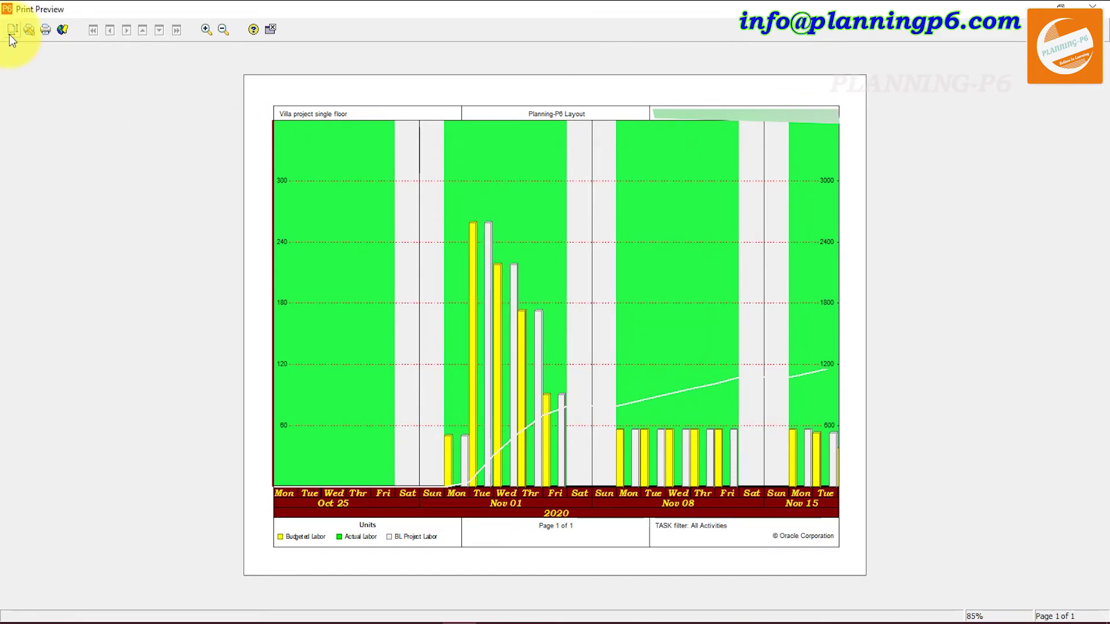
pyautogui.click(13, 30)
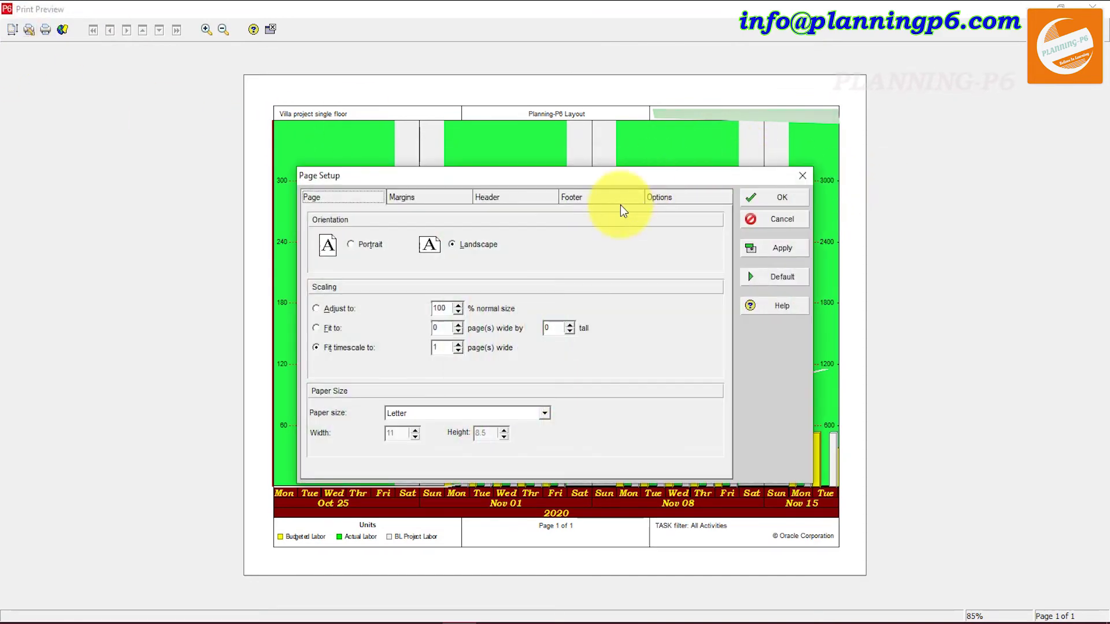
# Delete the [date] [time] text from header Section 3 and apply the page setup
pyautogui.click(524, 197)
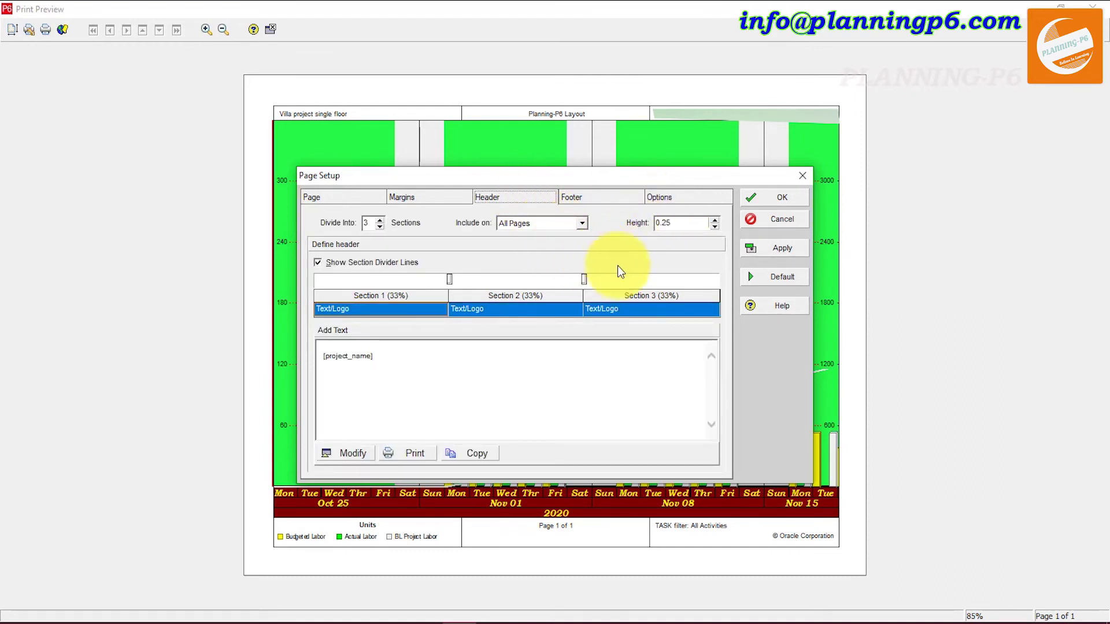
pyautogui.click(623, 311)
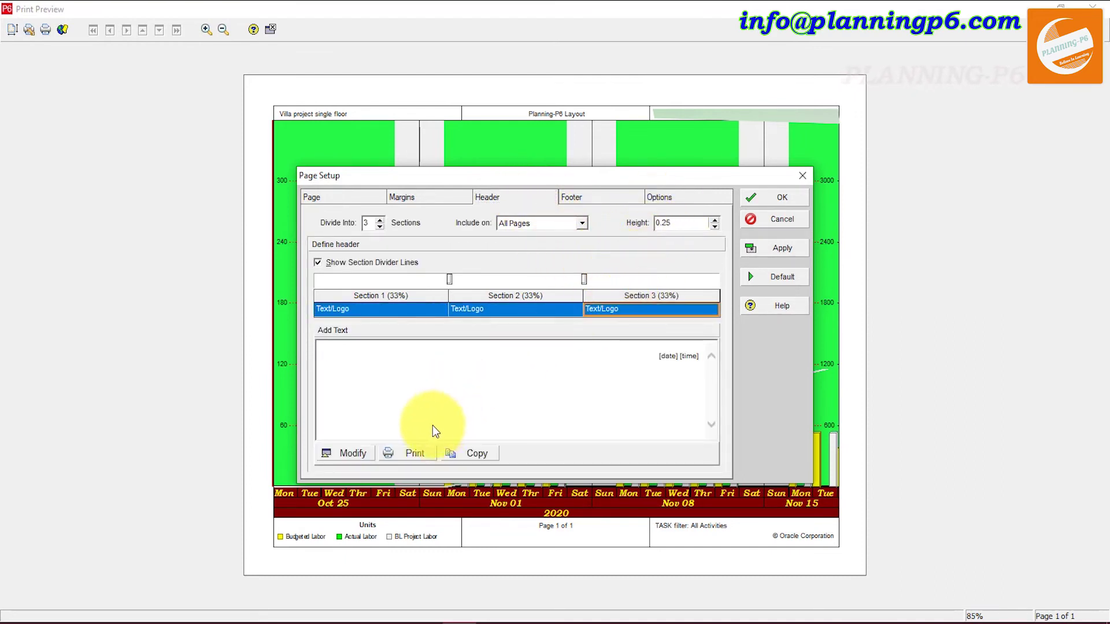
pyautogui.click(343, 456)
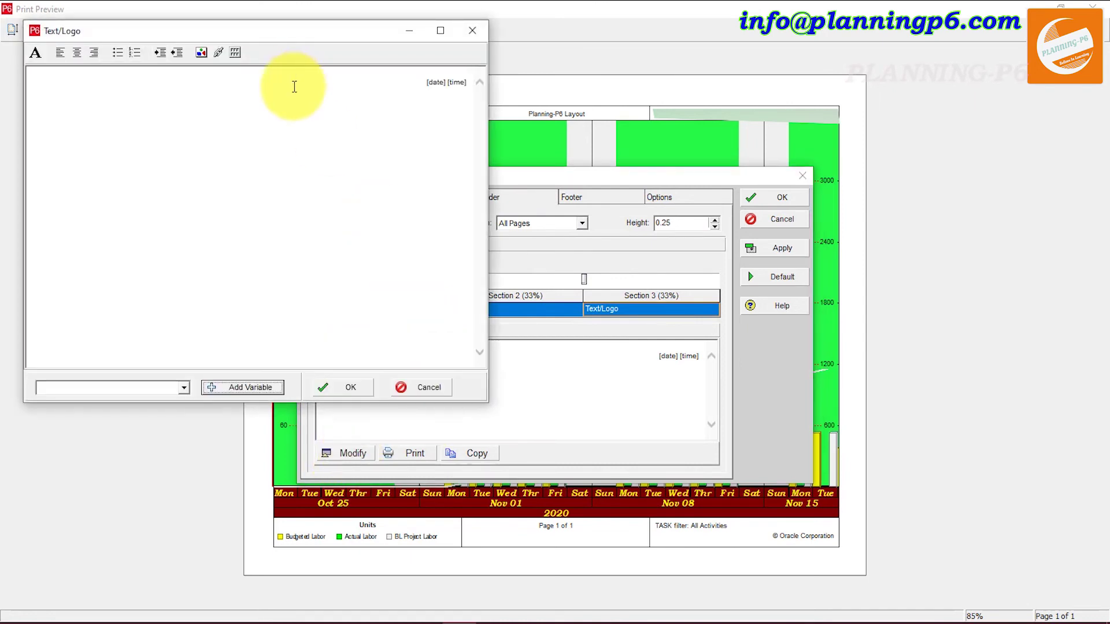
pyautogui.moveTo(425, 82); pyautogui.dragTo(469, 83)
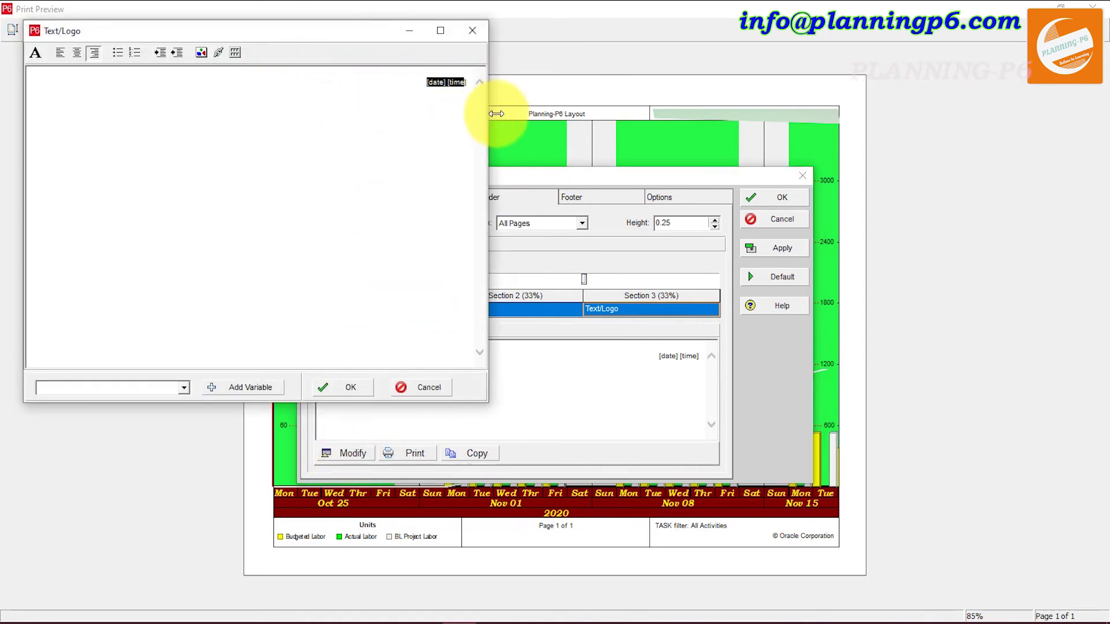
pyautogui.press('Delete')
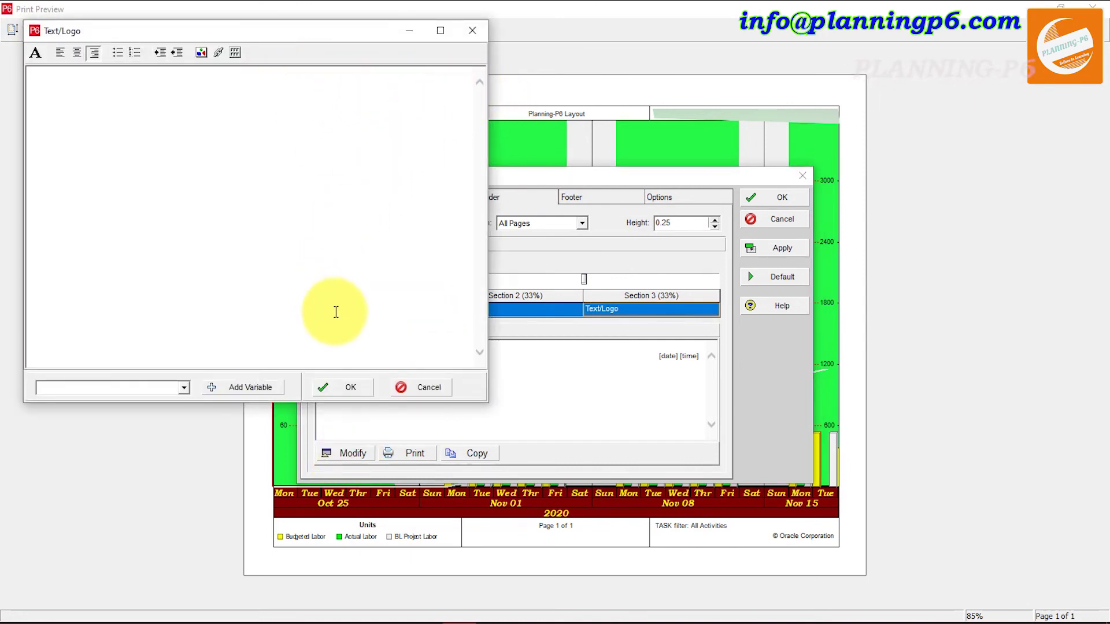
pyautogui.click(350, 393)
pyautogui.click(776, 246)
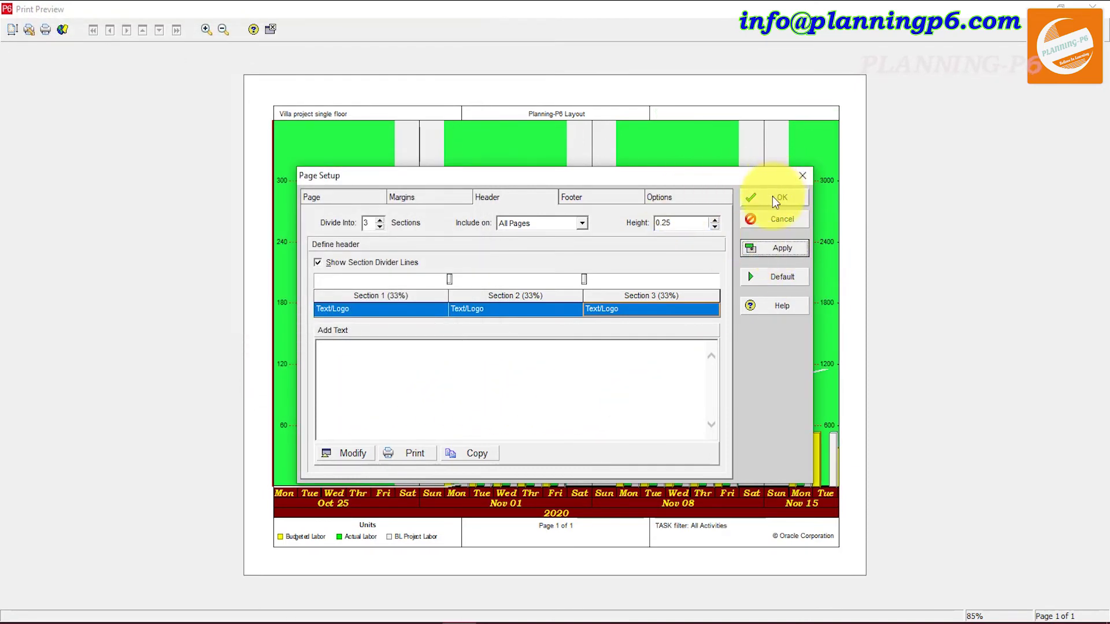
pyautogui.click(776, 199)
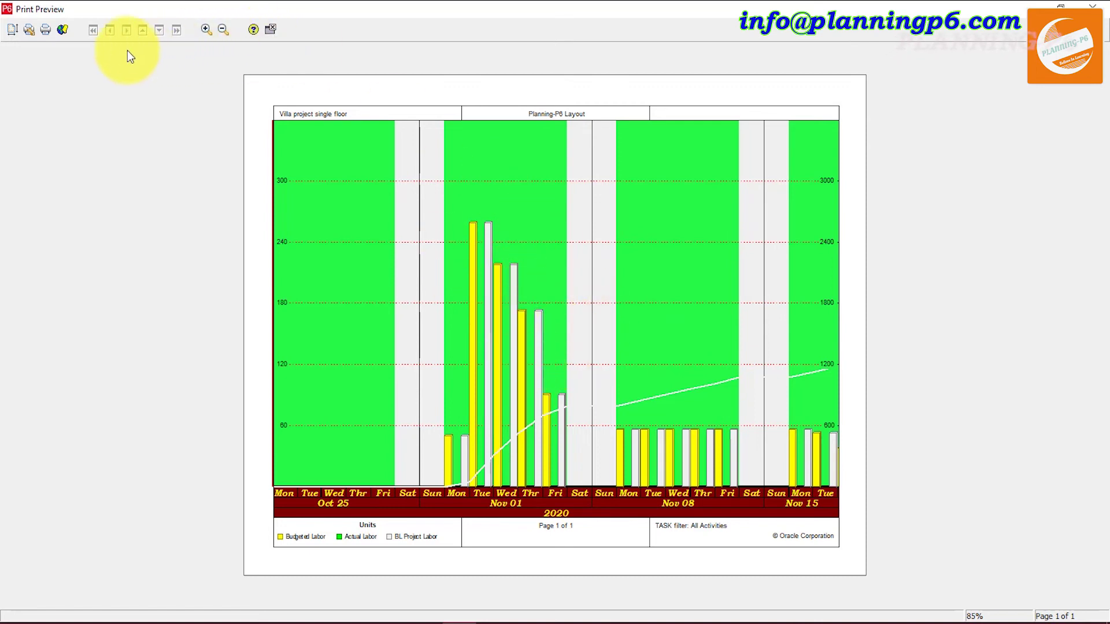
# Check the printer list with Nitro PDF Creator, cancel printing, and close the print preview
pyautogui.click(44, 30)
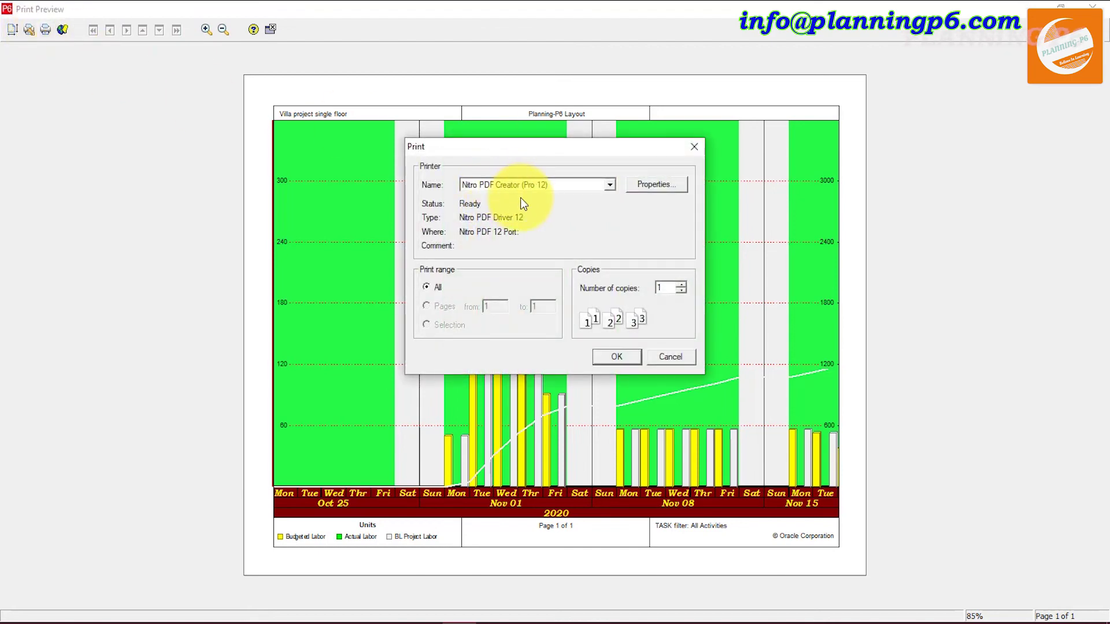
pyautogui.click(530, 187)
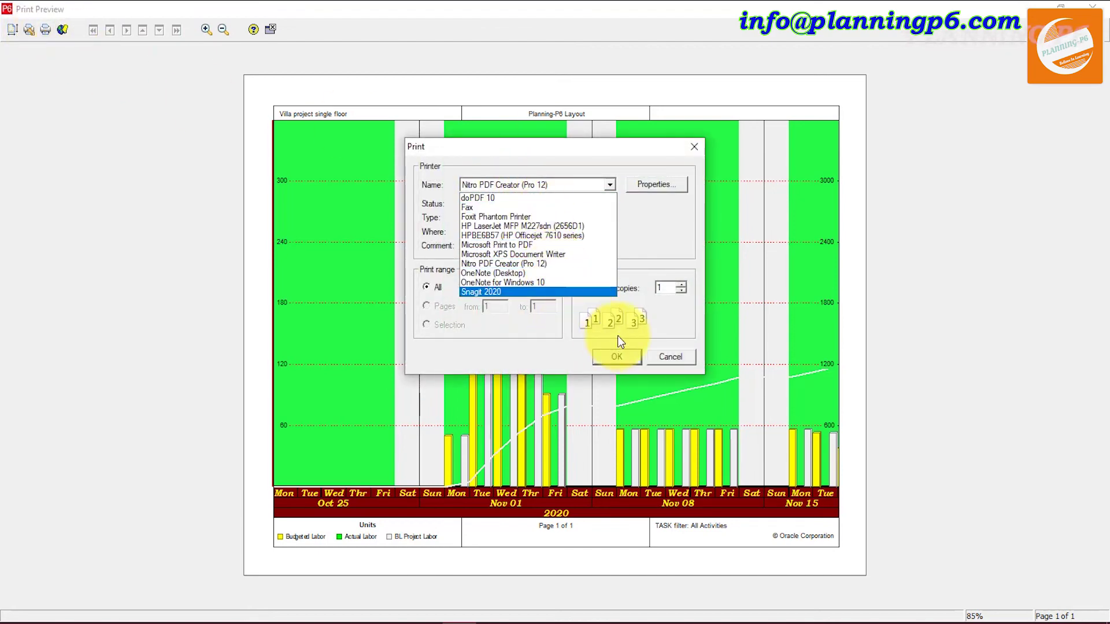
pyautogui.click(613, 358)
pyautogui.click(670, 357)
pyautogui.click(271, 29)
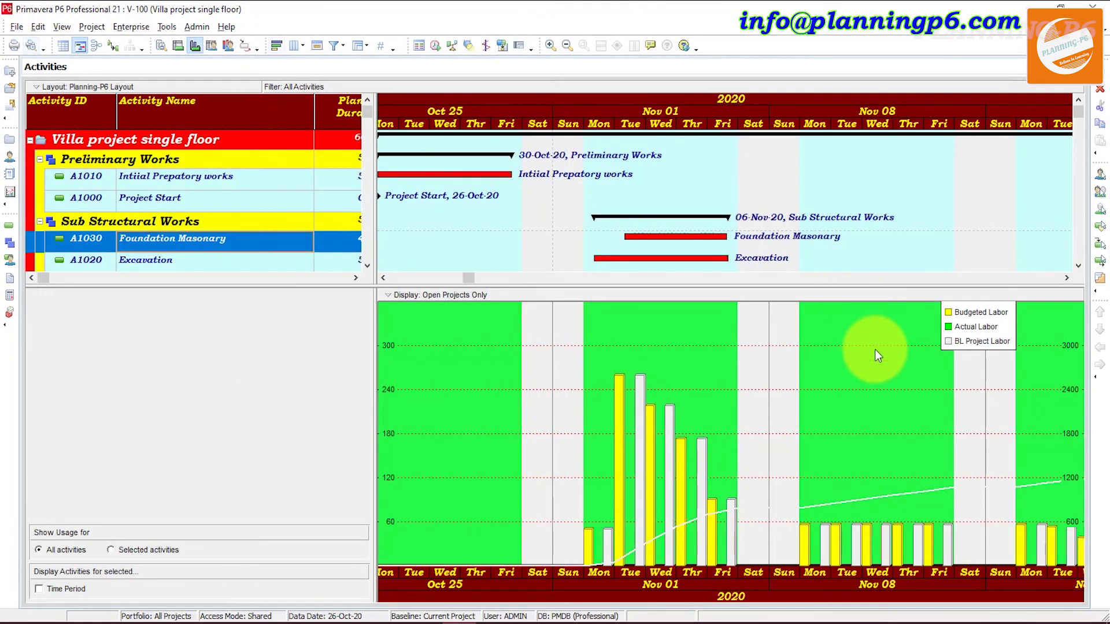